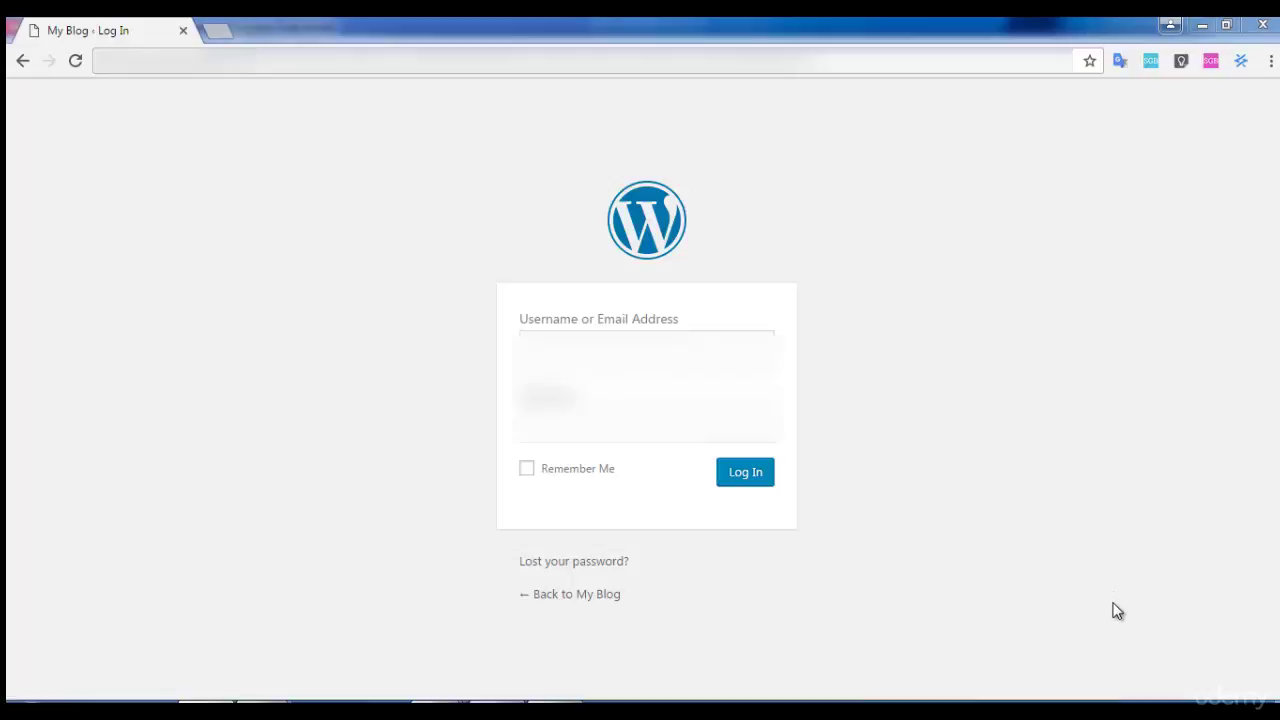
Log in to WordPress as the admin user.
click(646, 347)
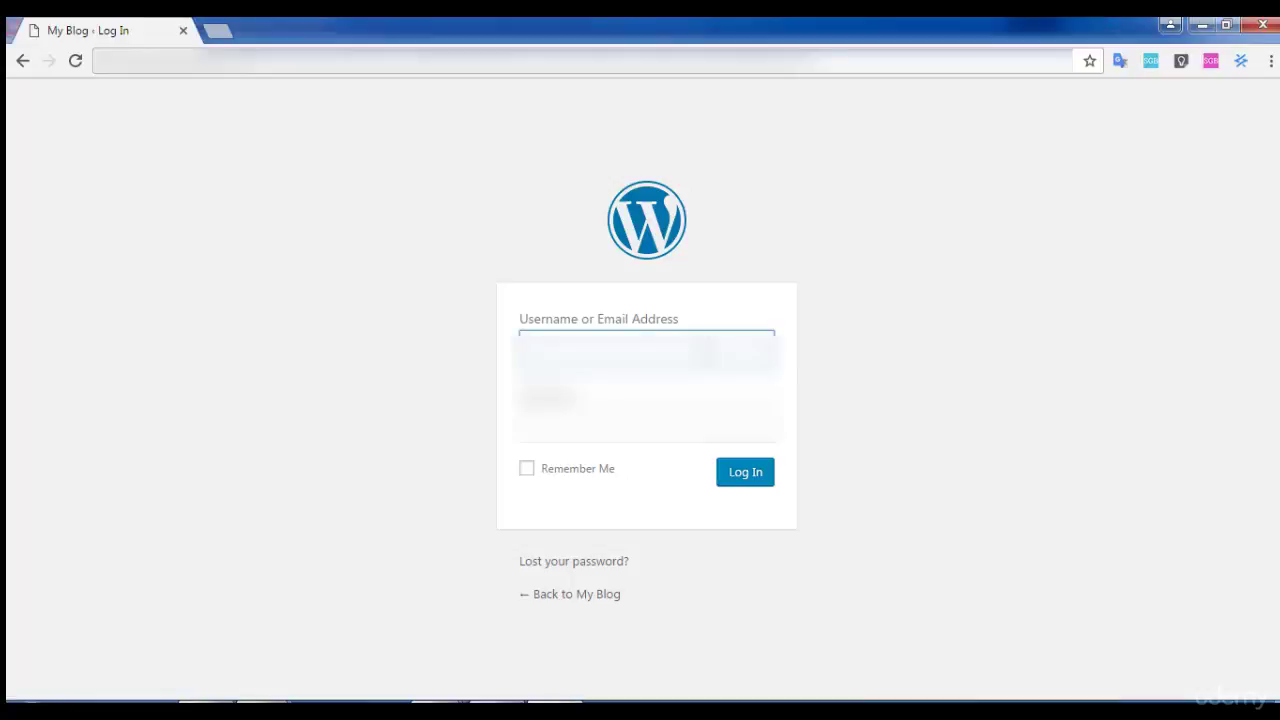
text(admin)
key(Tab)
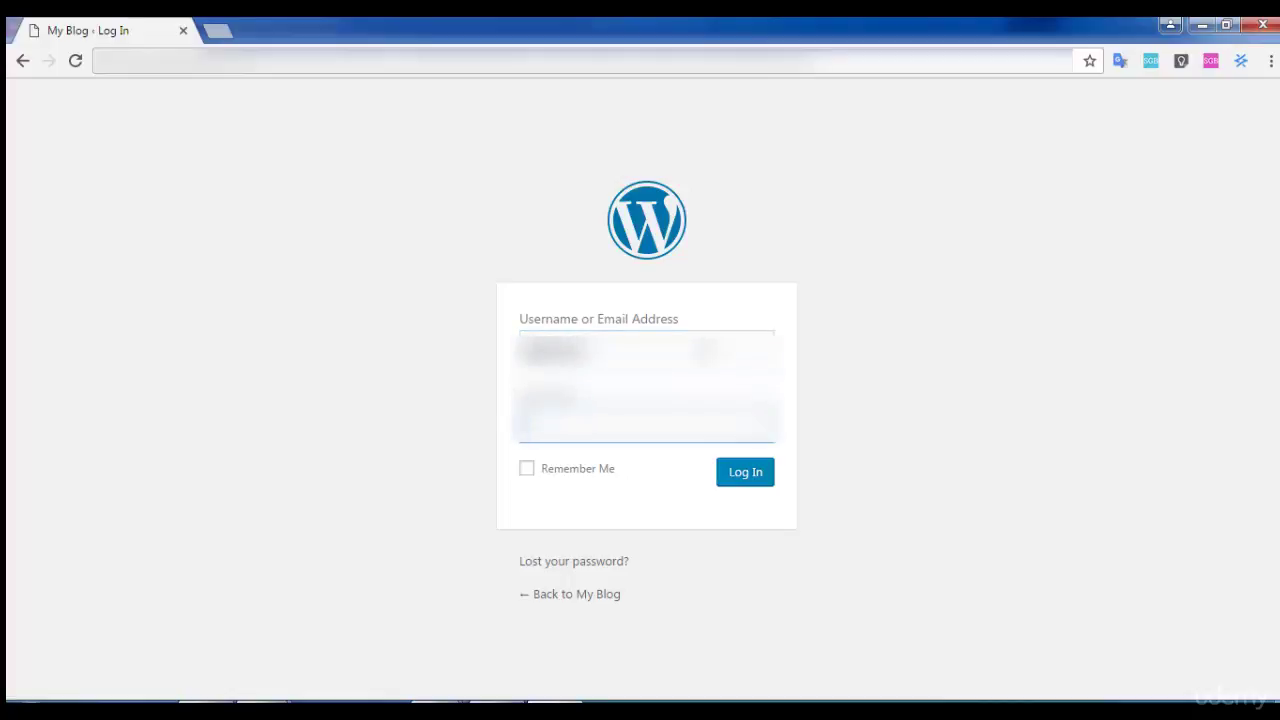
key(Return)
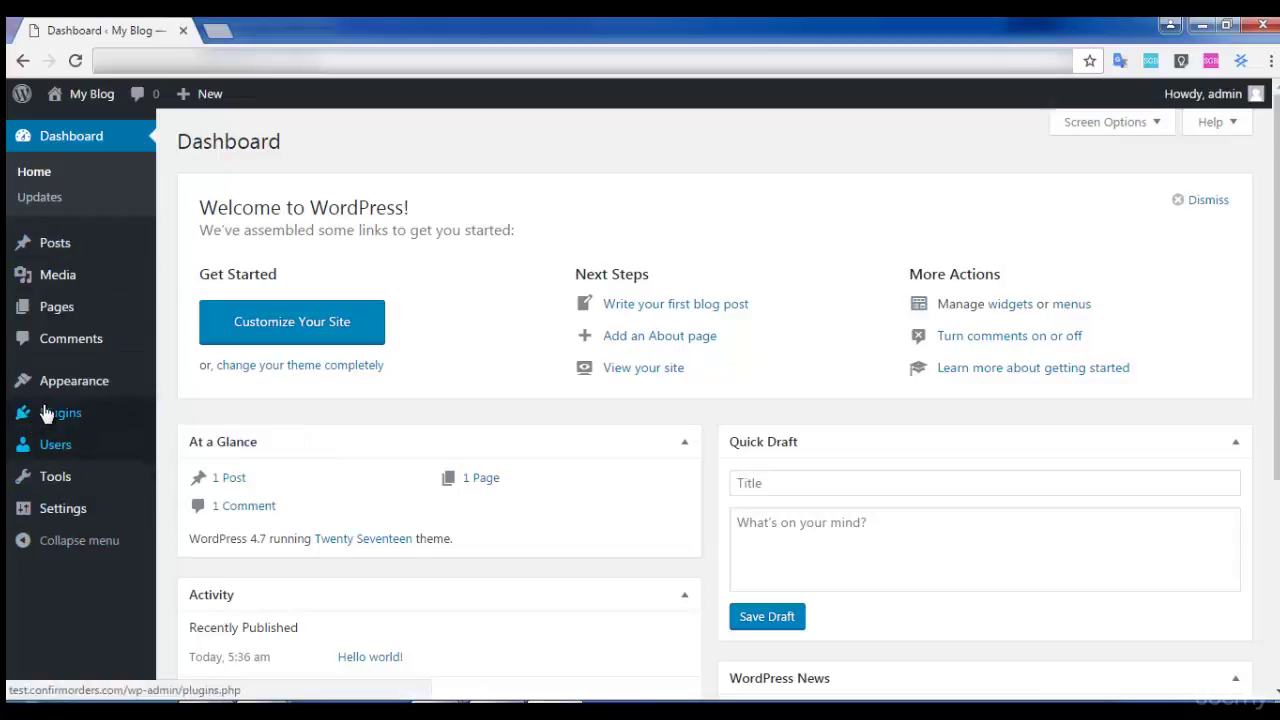
Go from Appearance to the Add Themes page listing featured themes.
mouse_move(58, 400)
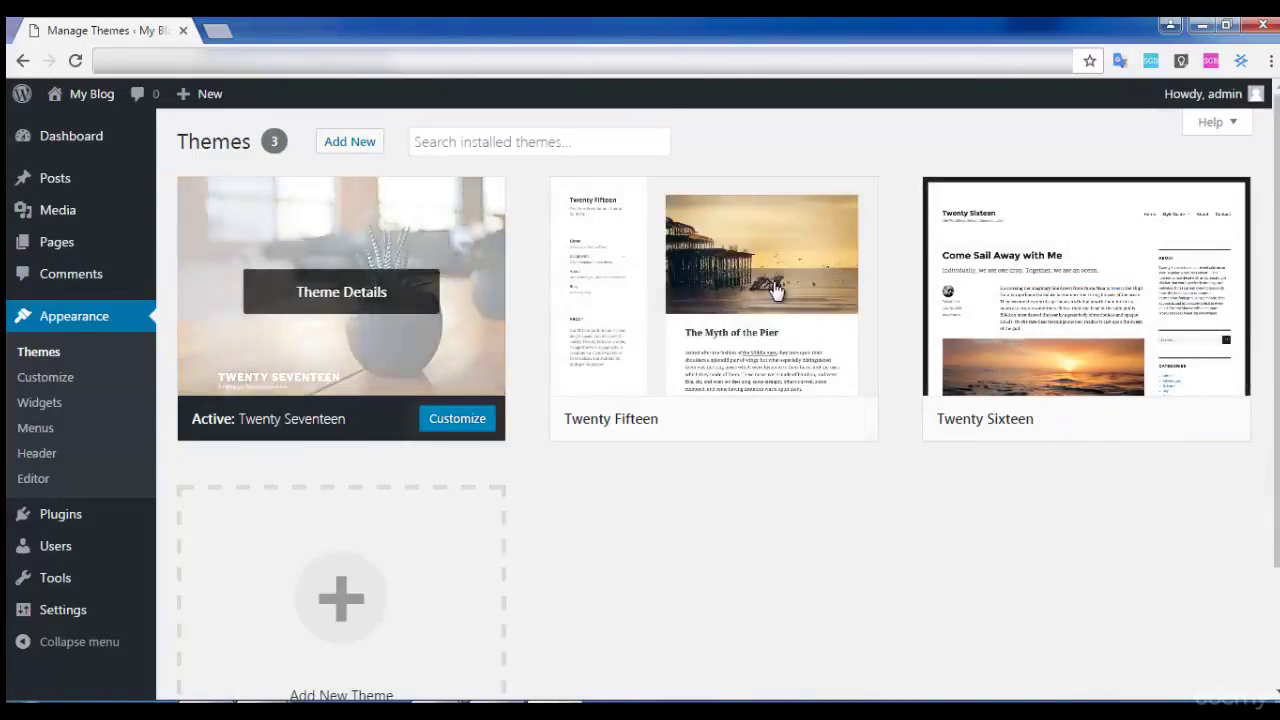
click(350, 146)
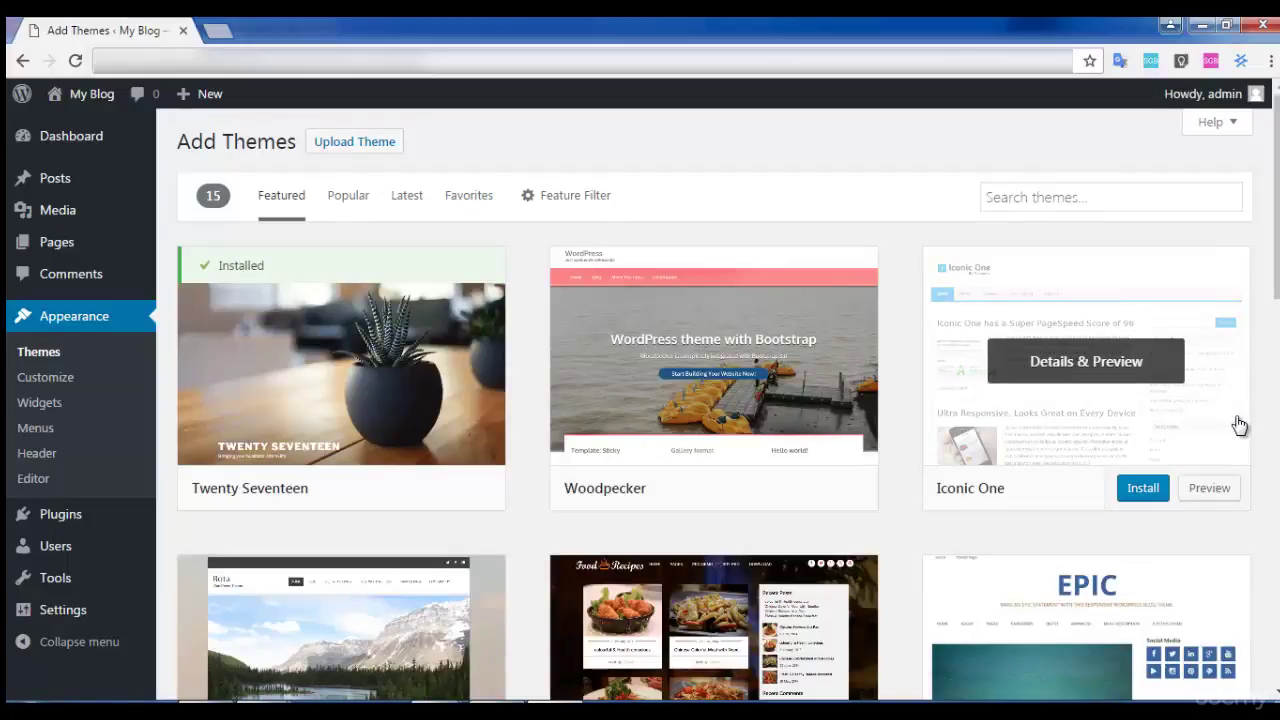
Browse the featured themes, then install and activate Iconic One.
scroll(1077, 449, down, 7)
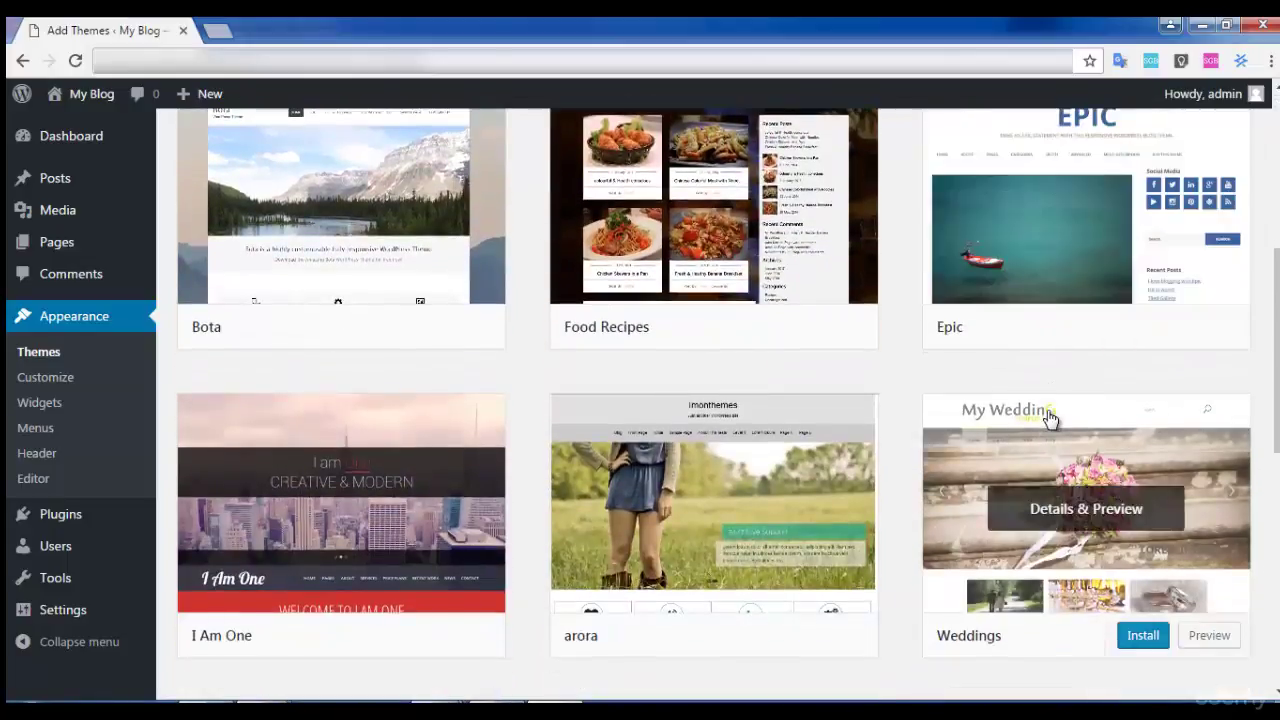
scroll(1050, 418, down, 5)
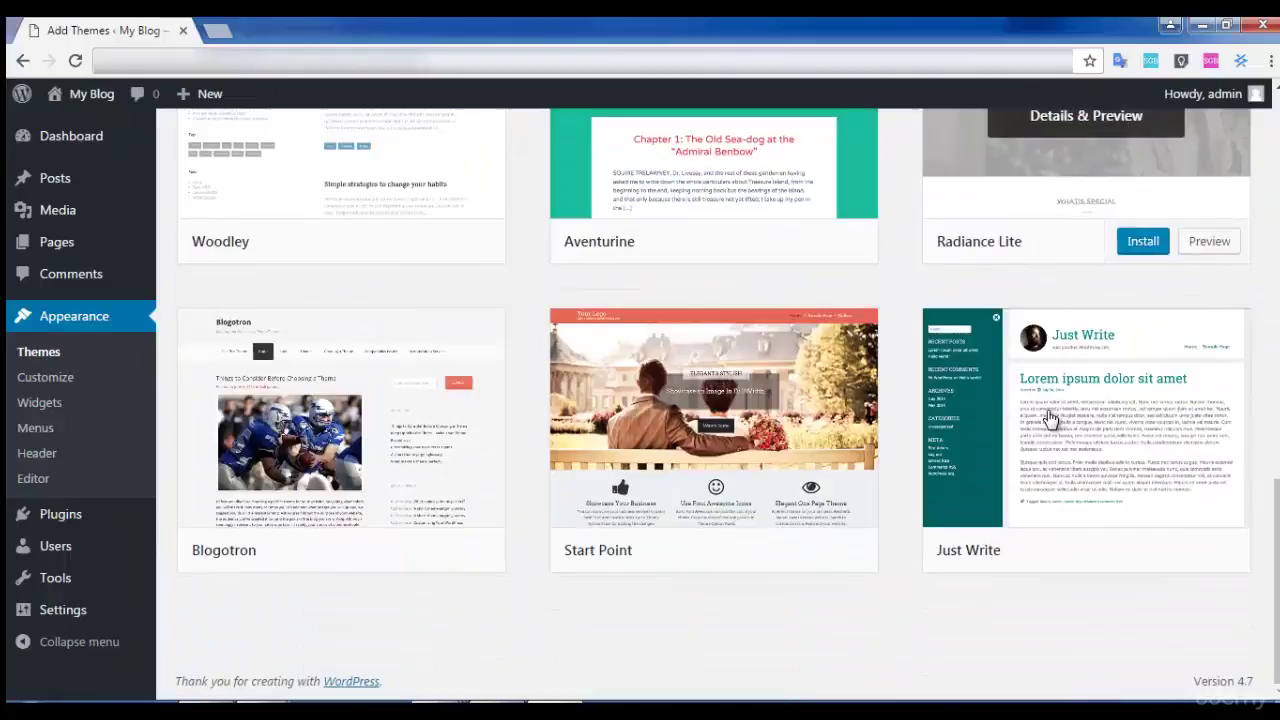
scroll(1050, 418, up, 12)
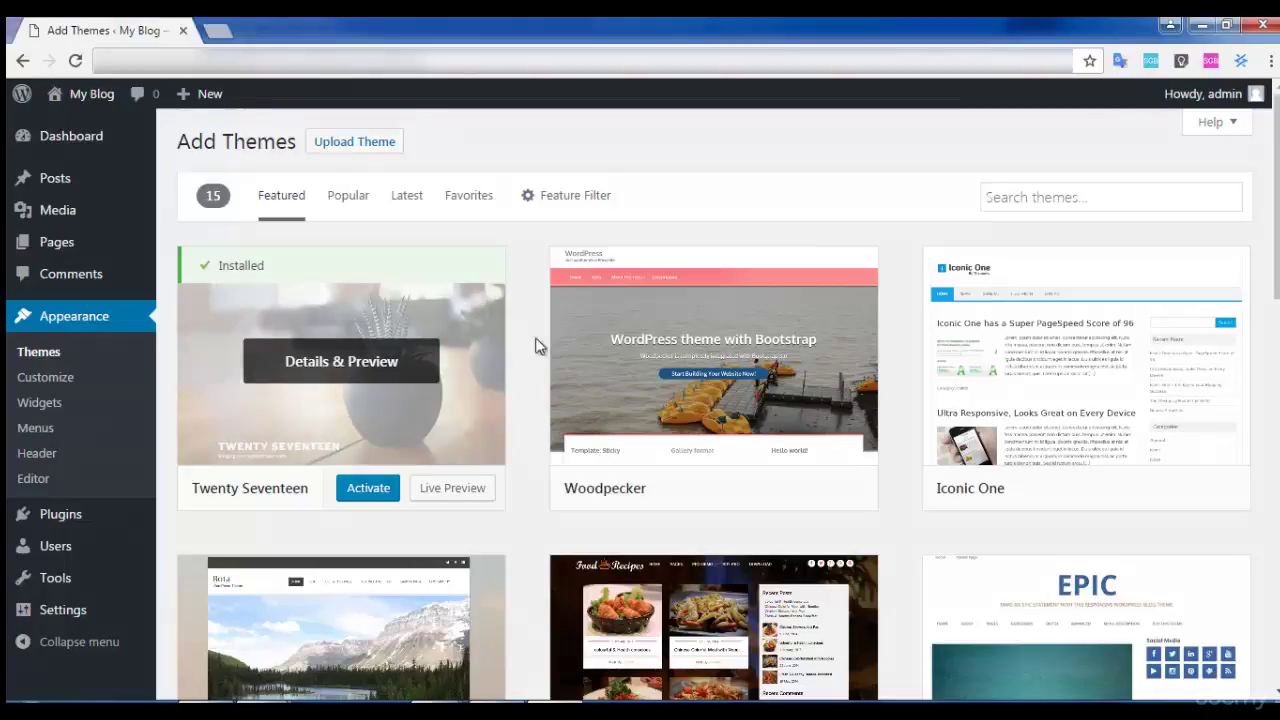
scroll(1090, 350, down, 4)
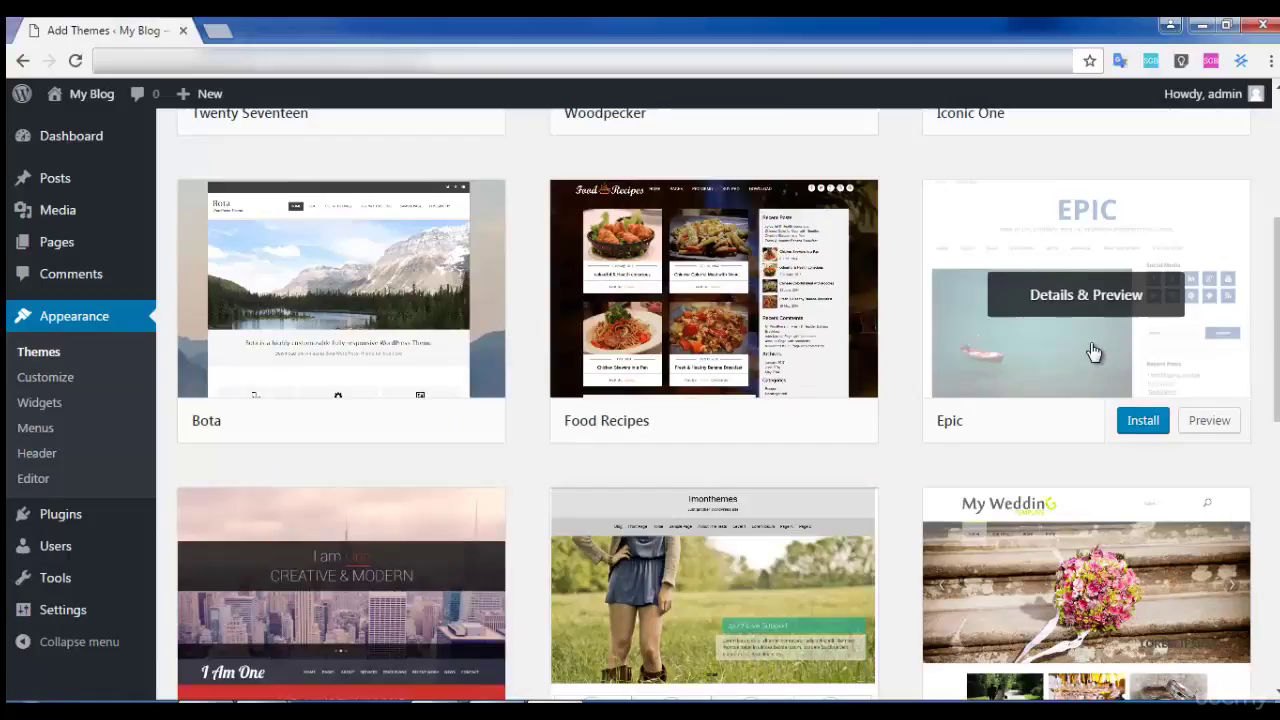
scroll(1093, 352, up, 4)
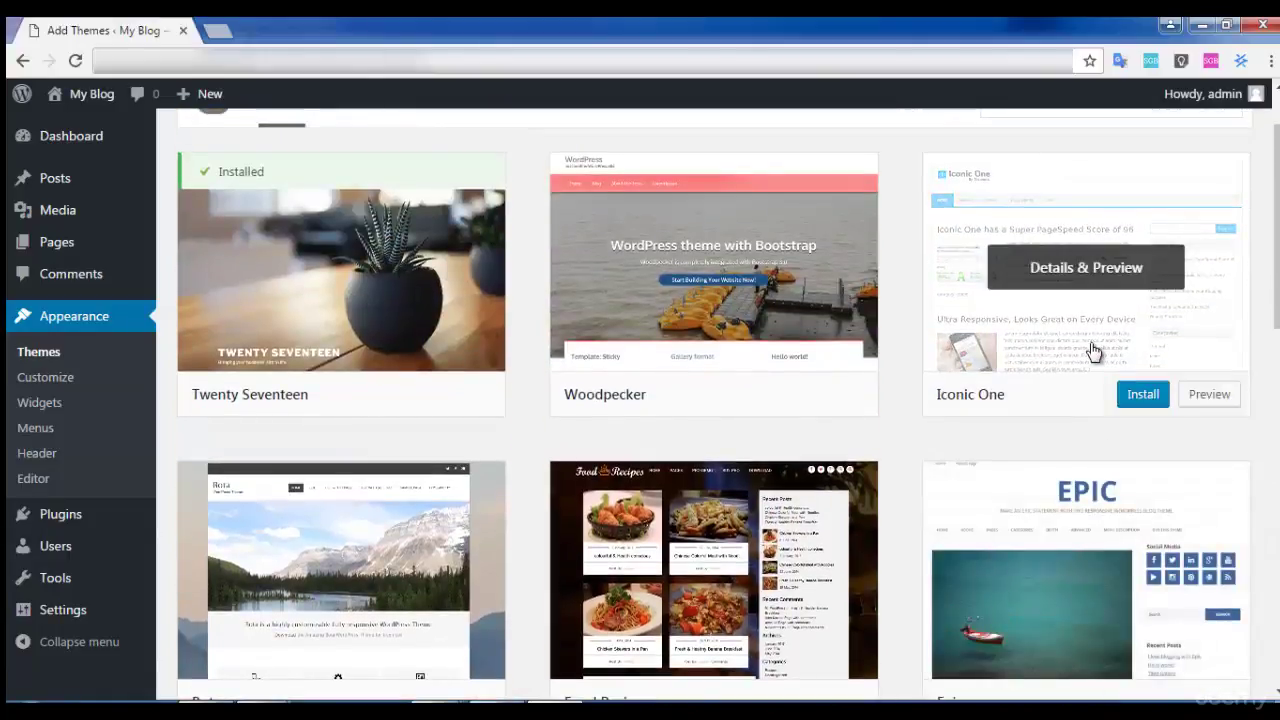
click(1140, 396)
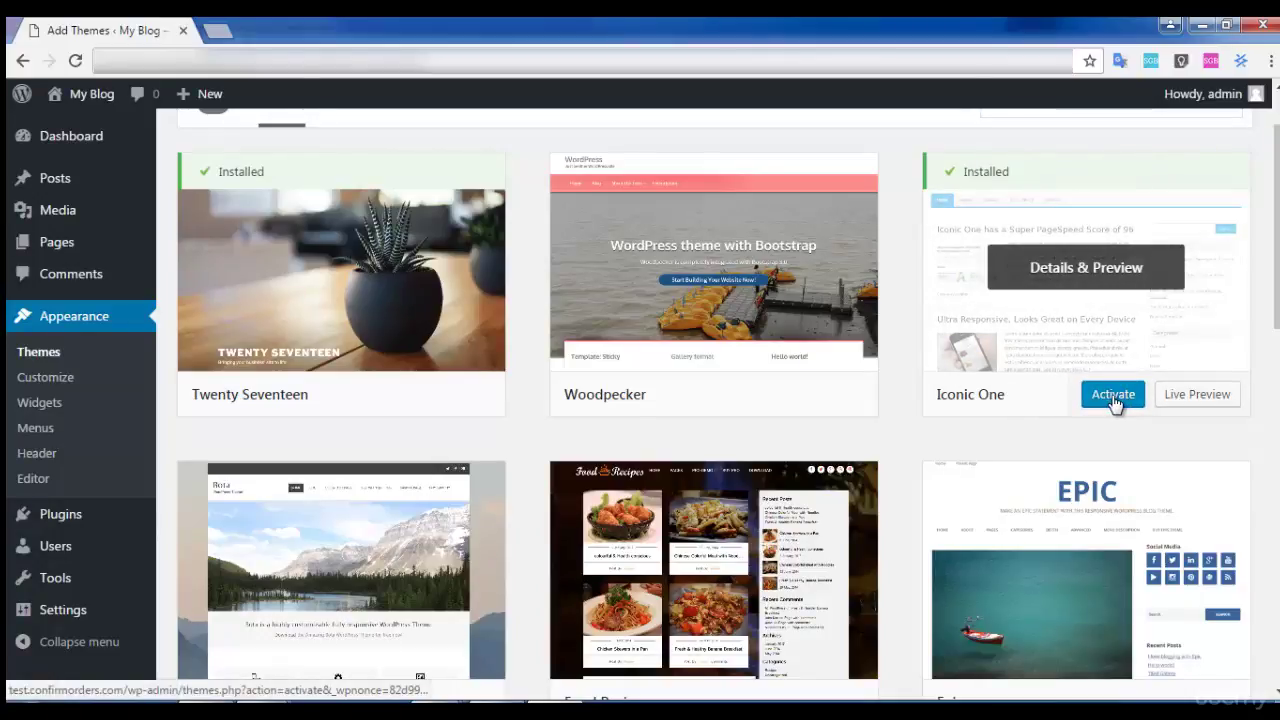
click(1113, 396)
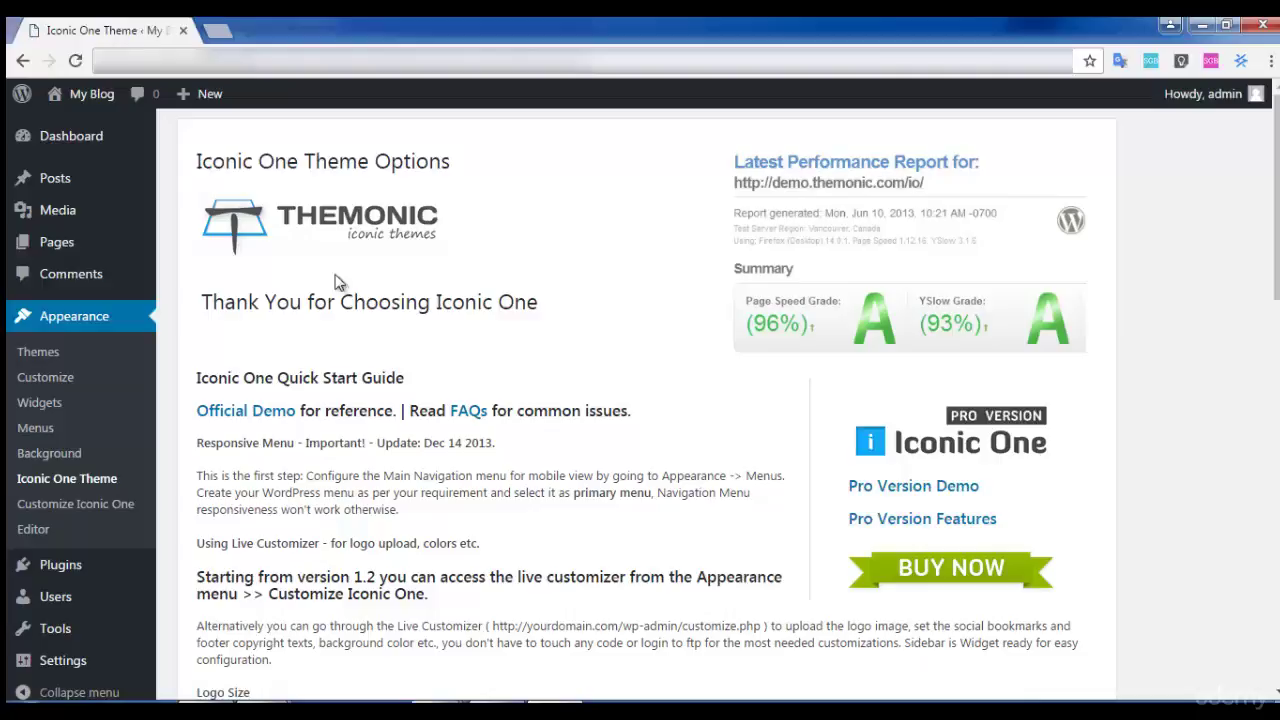
Open the My Blog front page in a second browser tab and view it.
scroll(890, 395, down, 1)
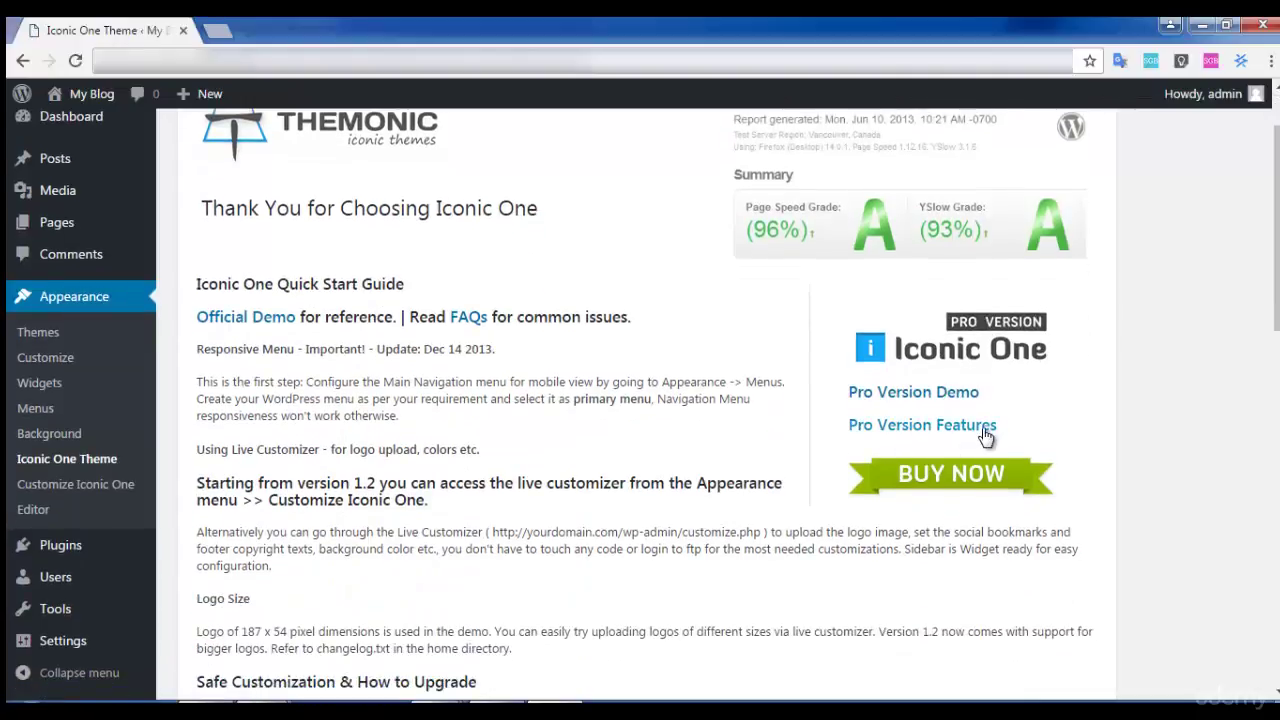
scroll(672, 405, down, 2)
scroll(672, 405, down, 10)
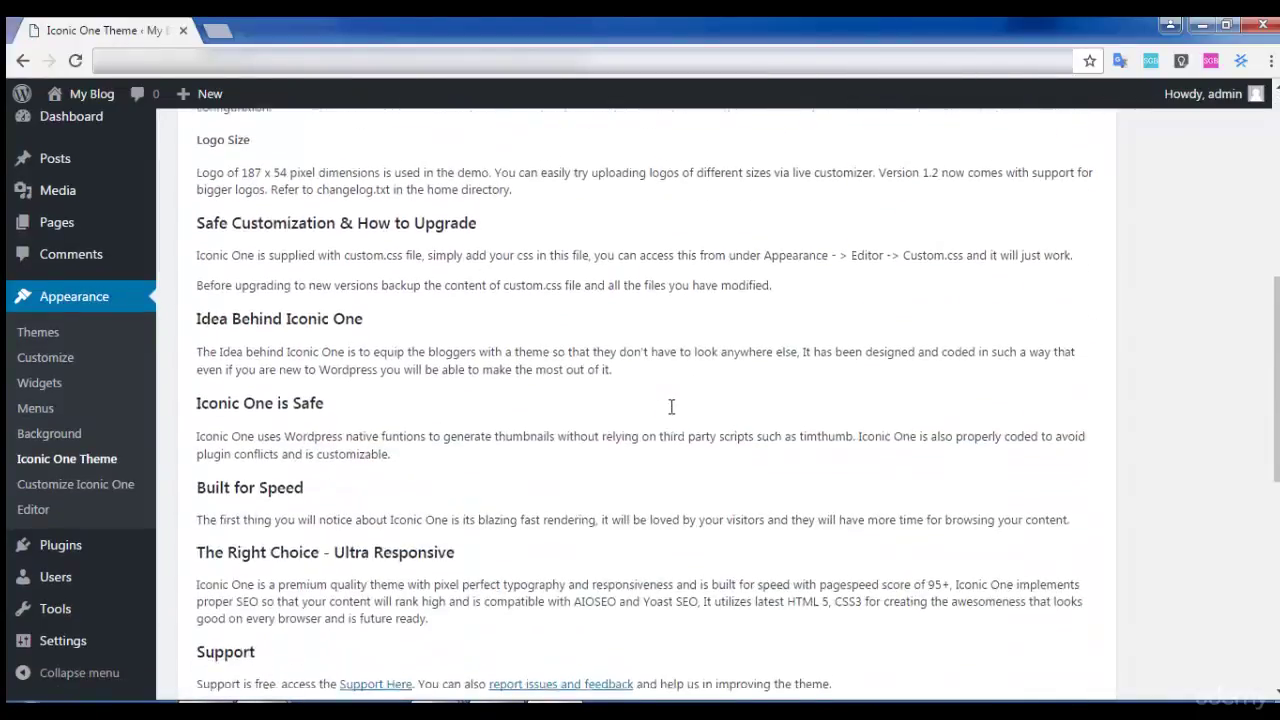
scroll(670, 414, up, 1)
scroll(672, 415, up, 9)
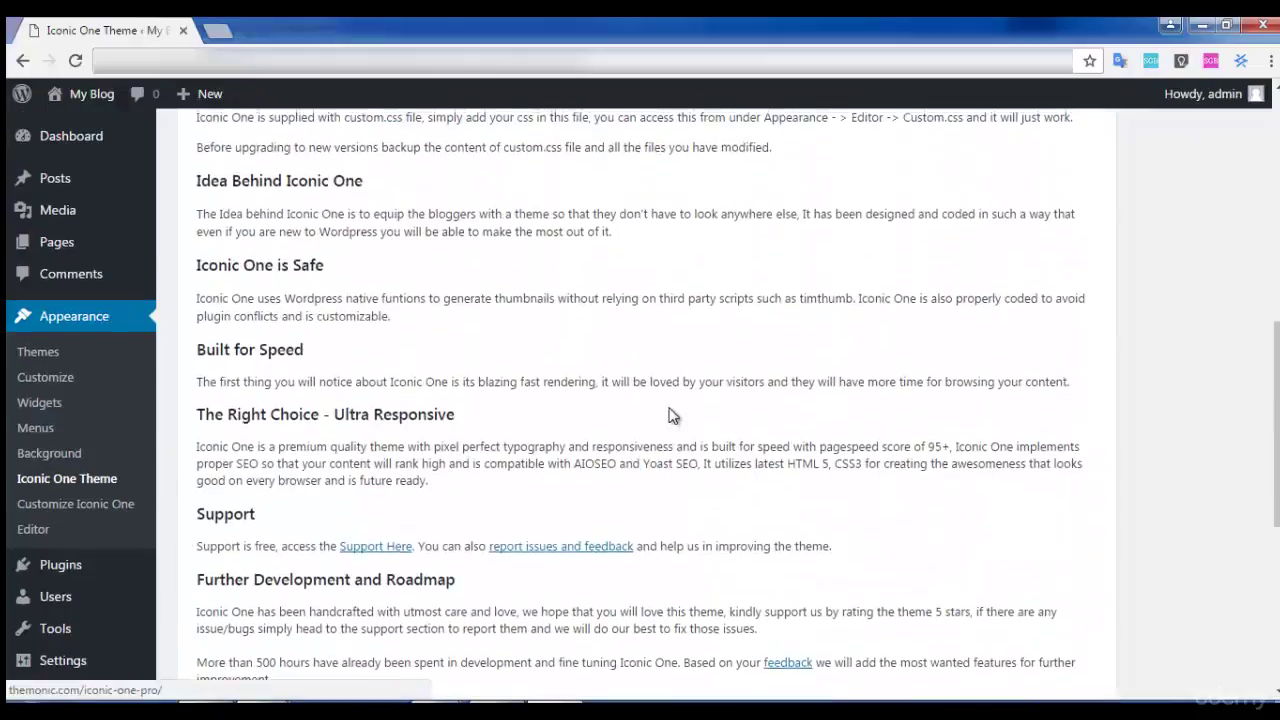
mouse_move(85, 93)
middle_click(66, 126)
click(236, 30)
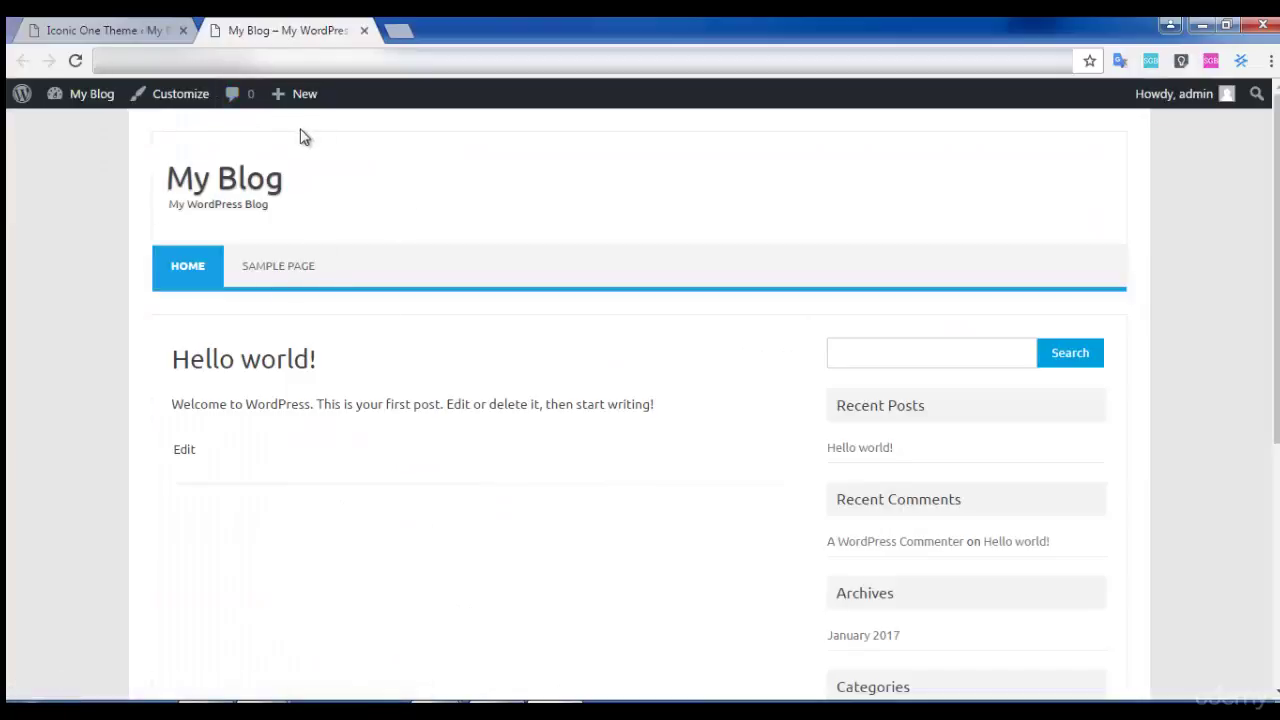
Compare the Iconic One theme options with the restyled front page across tabs.
click(100, 30)
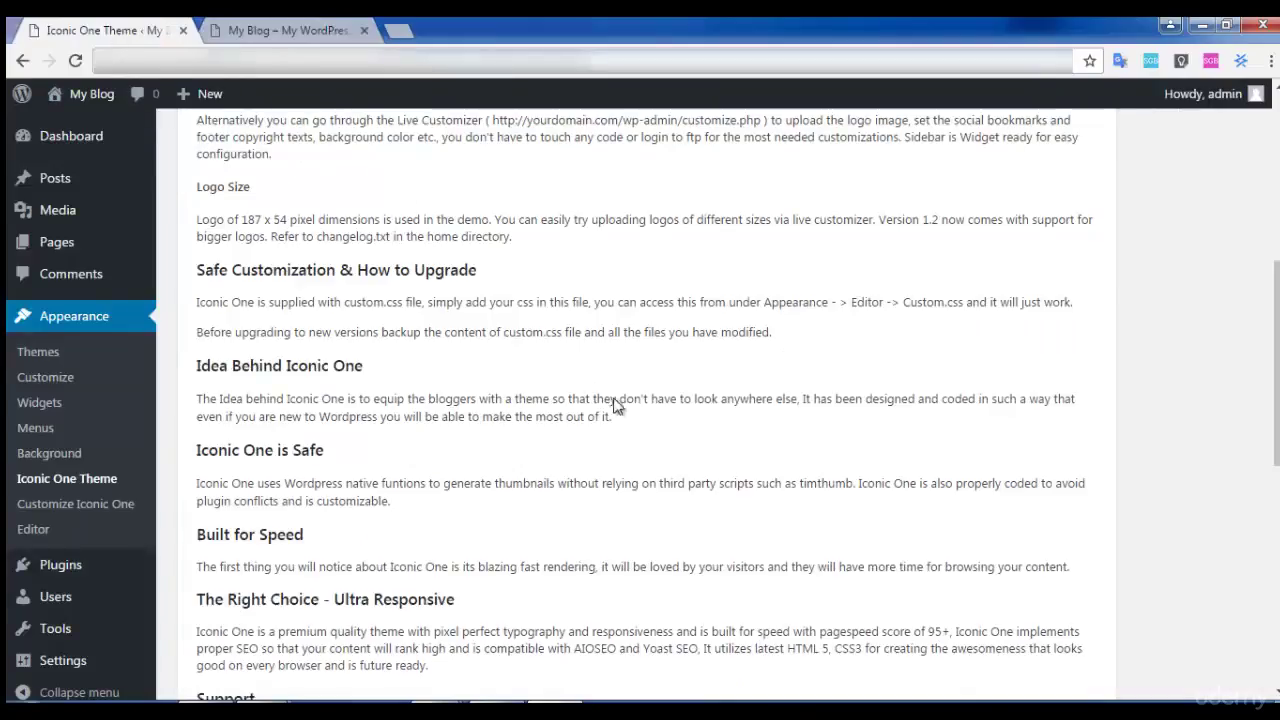
scroll(633, 419, up, 6)
click(309, 26)
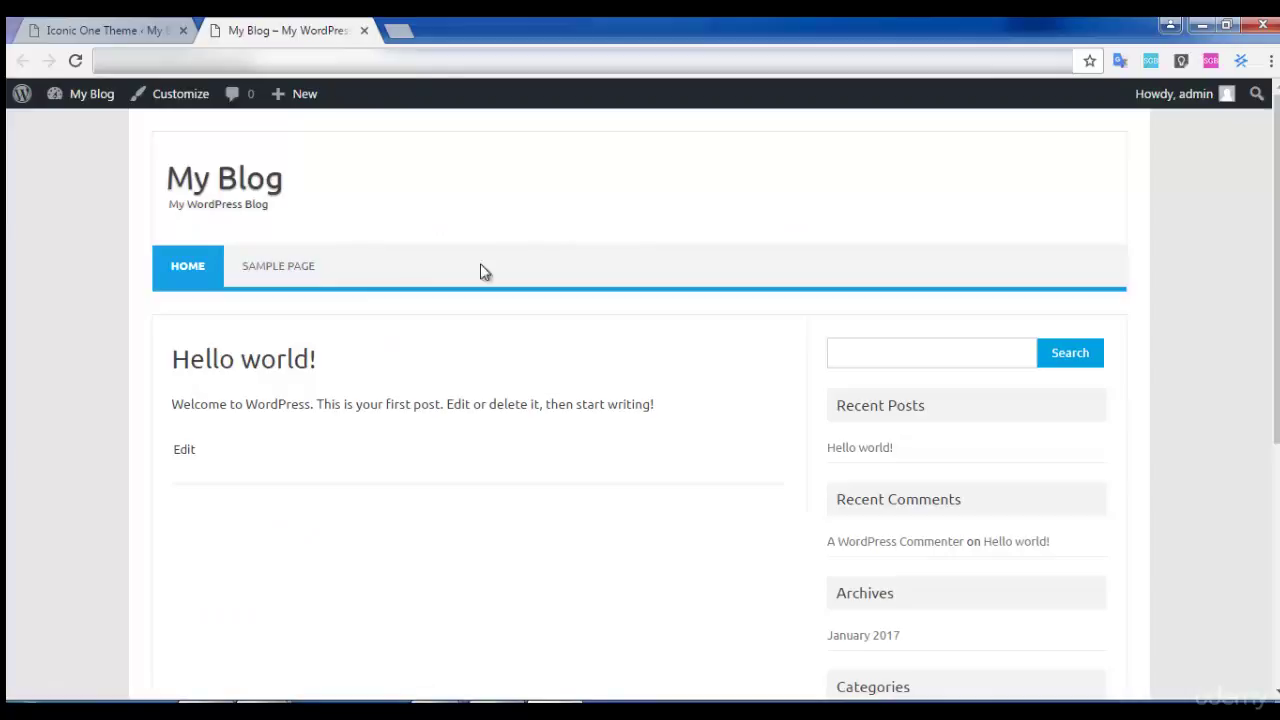
click(88, 24)
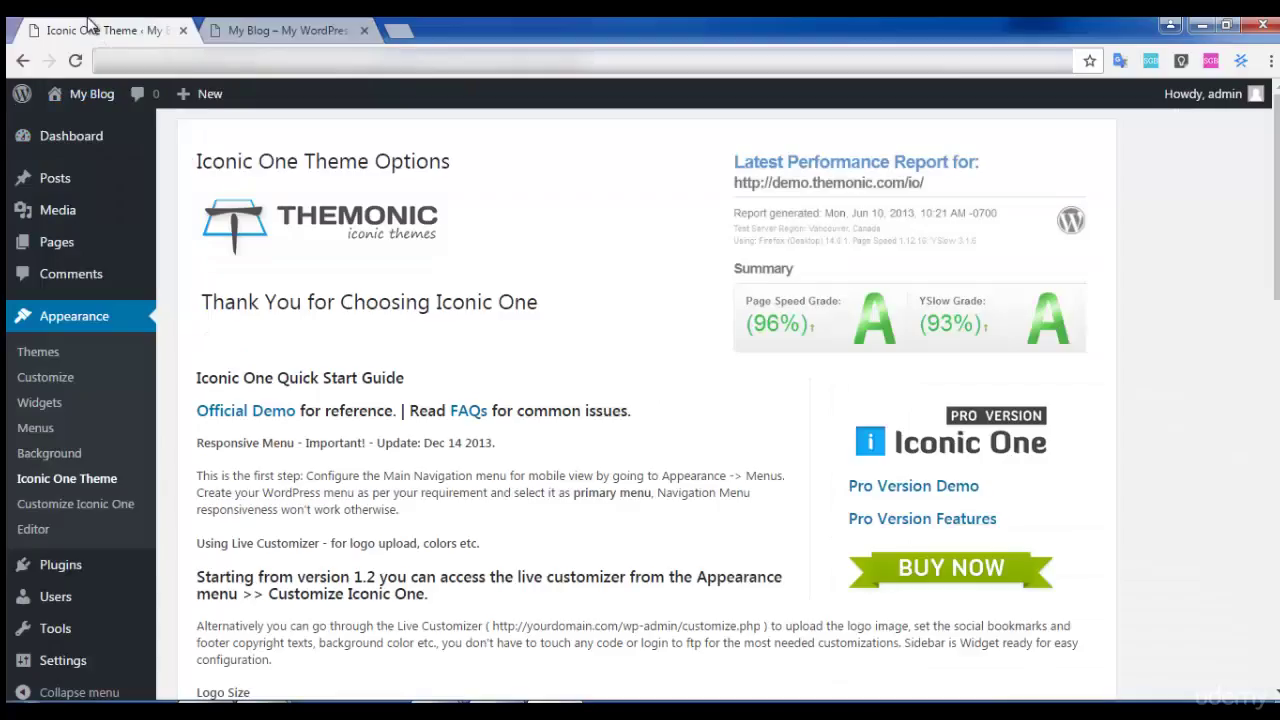
mouse_move(128, 243)
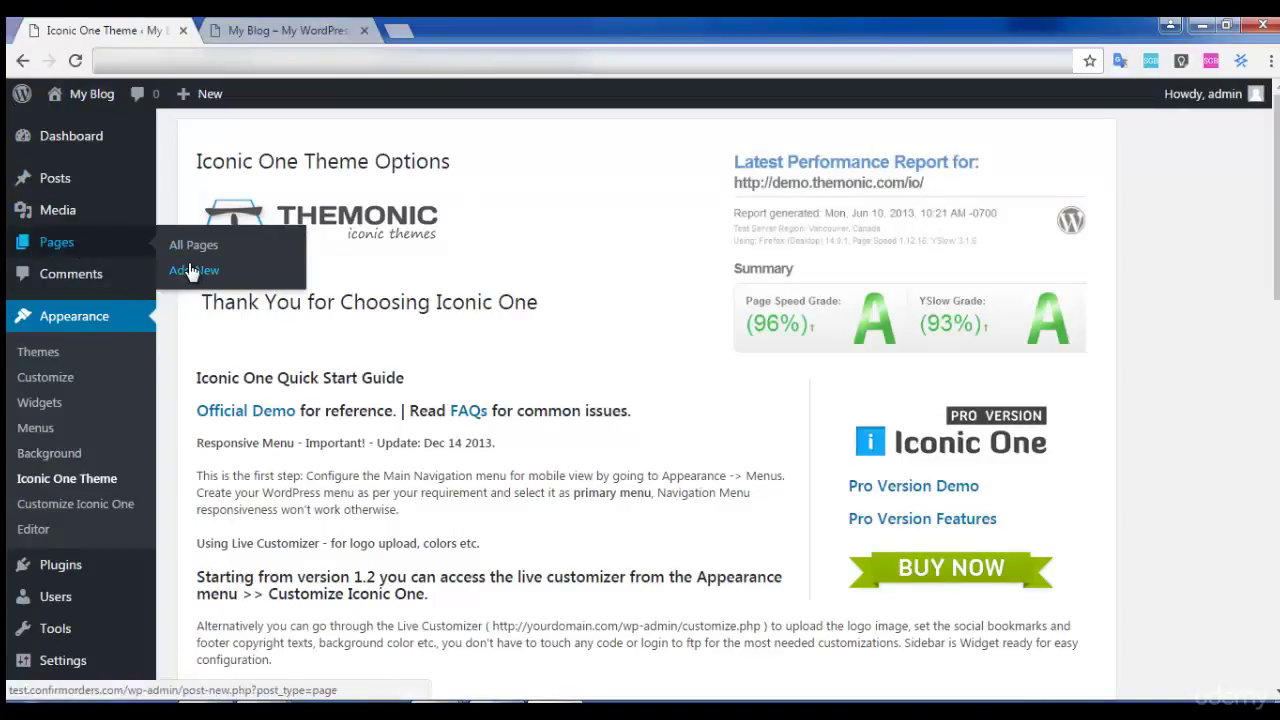
key(ctrl+Tab)
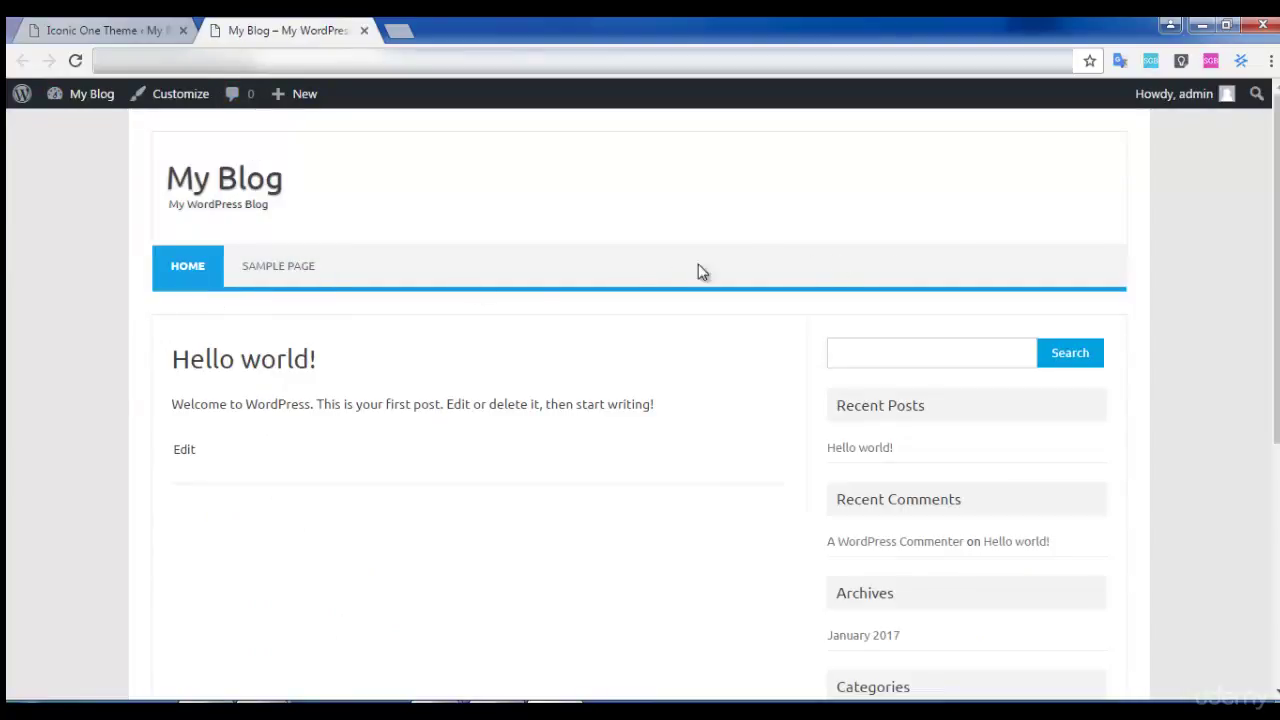
click(100, 24)
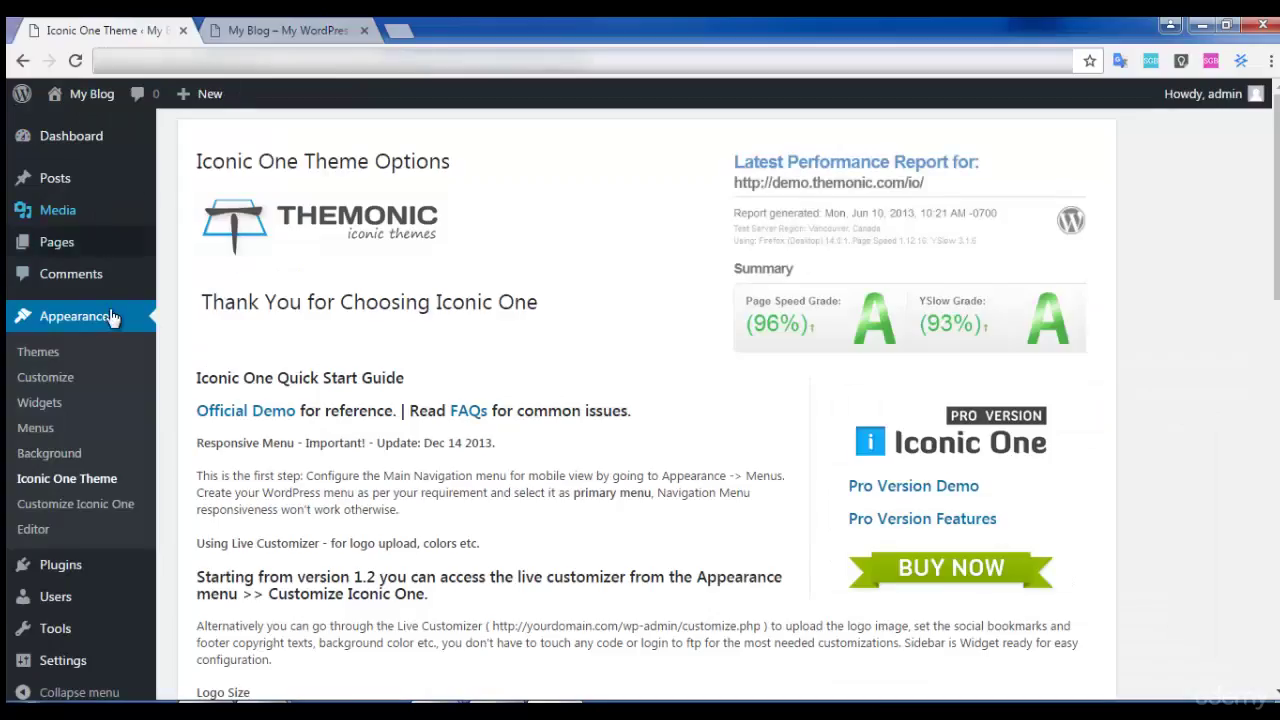
Review the front page once more, then launch the Customizer for My Blog.
click(201, 38)
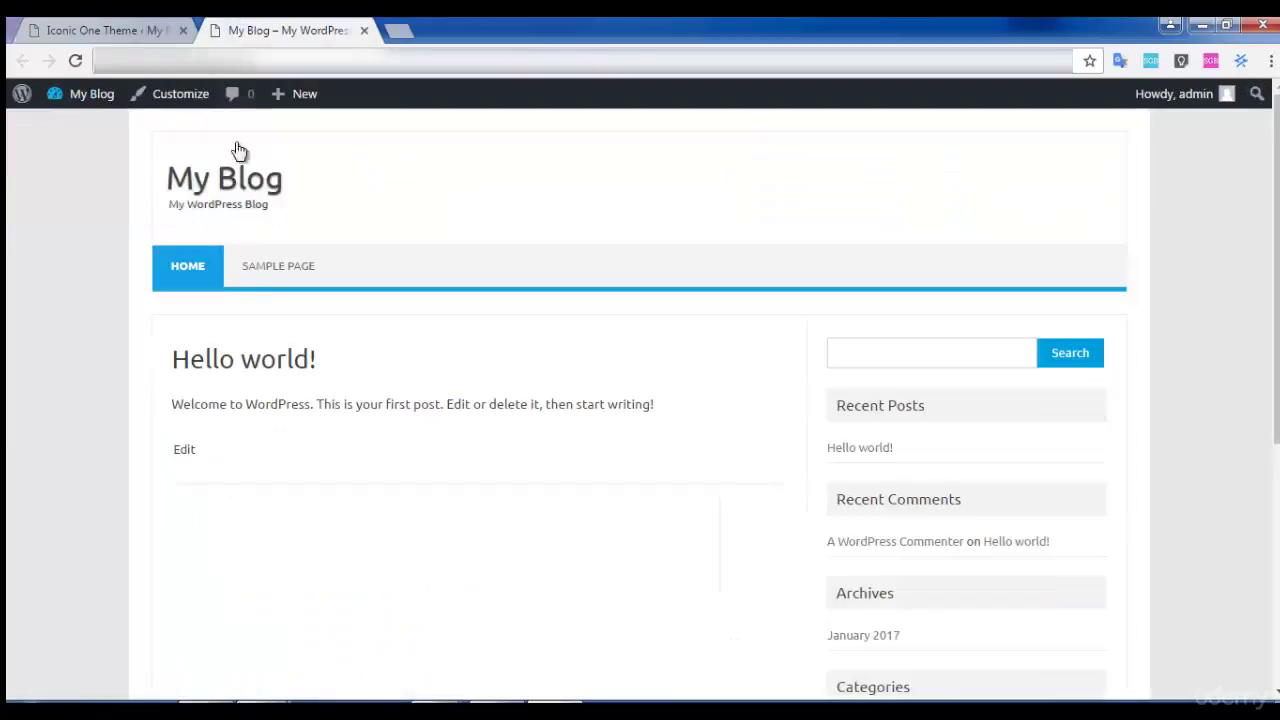
scroll(385, 378, down, 2)
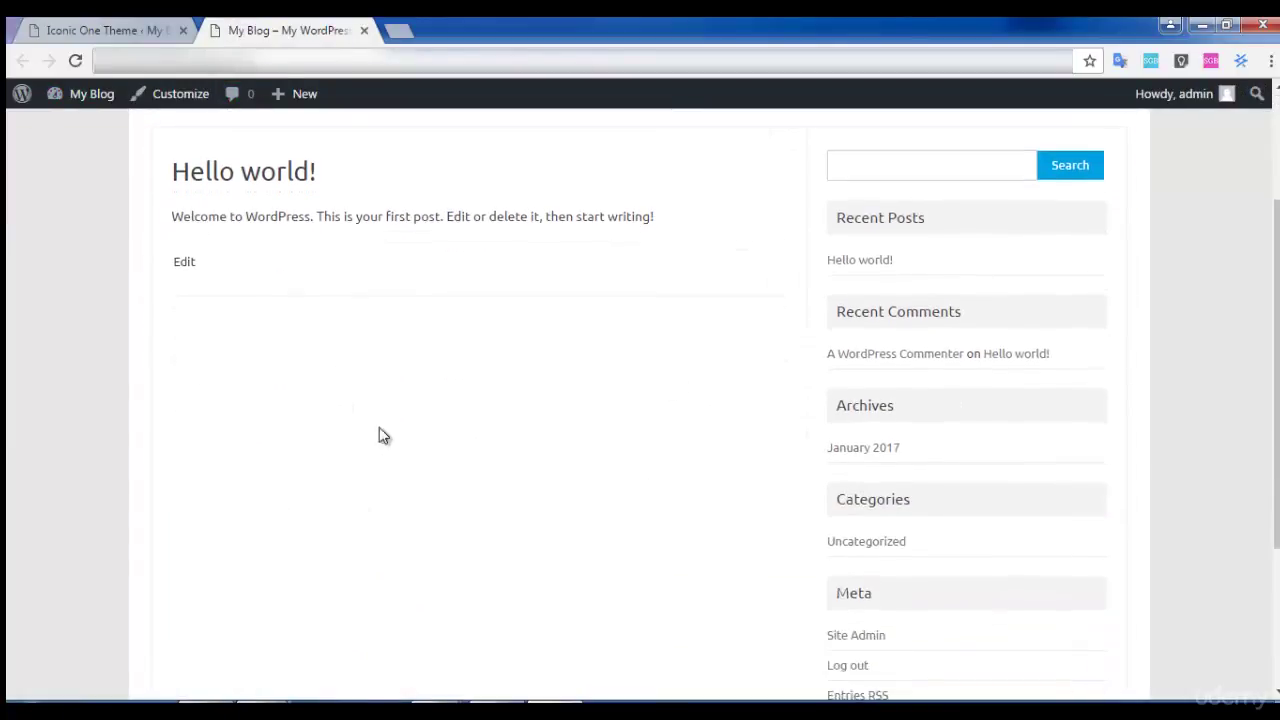
scroll(330, 398, up, 2)
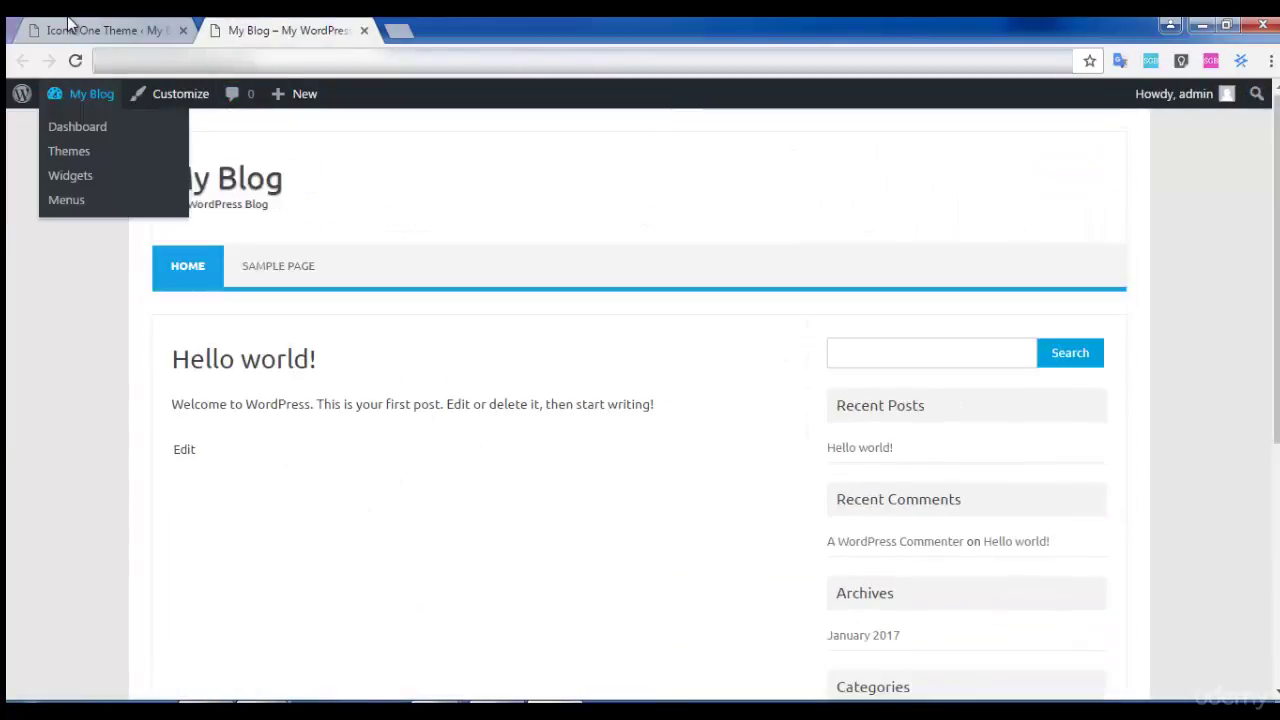
click(72, 30)
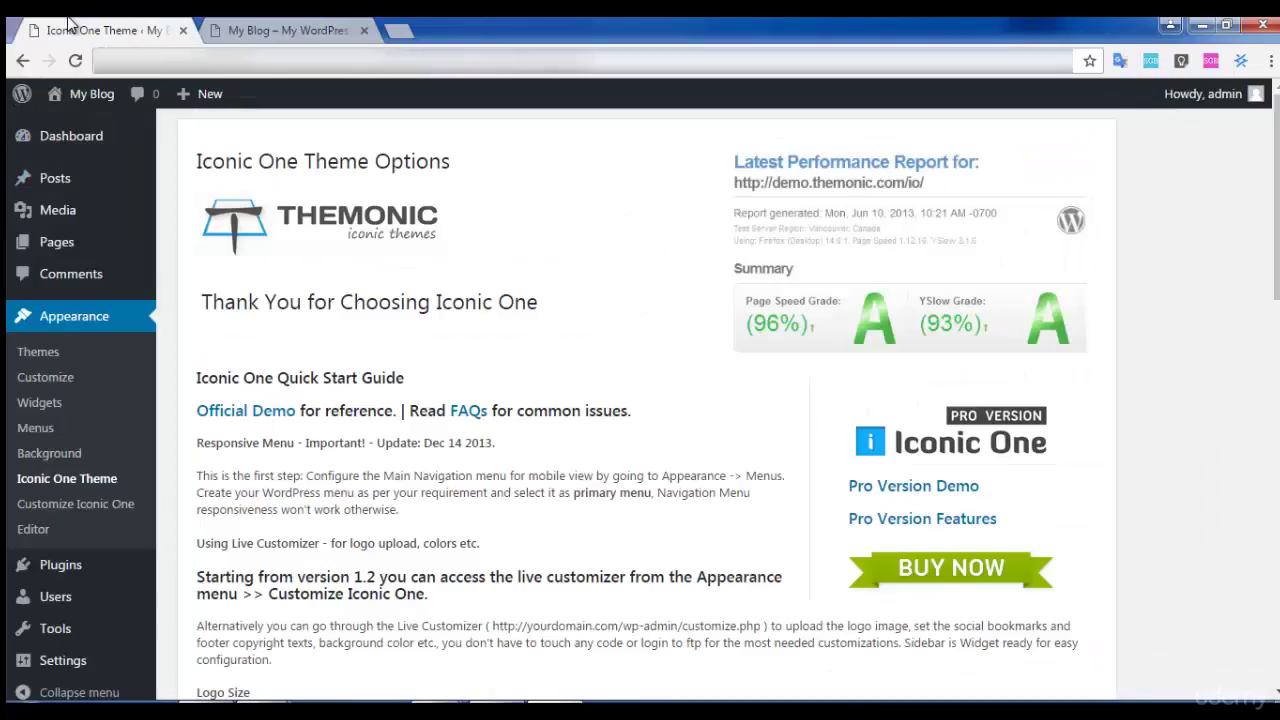
click(42, 376)
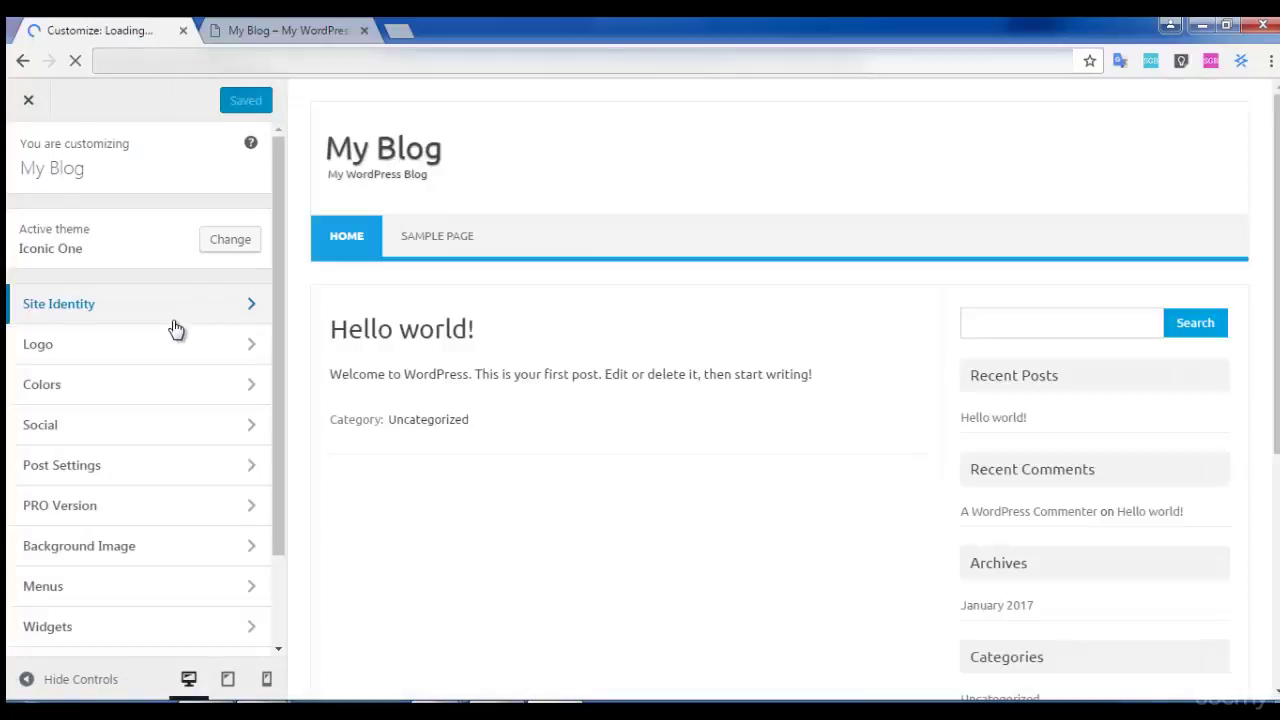
Change the site title to 'Sample Site' in Site Identity.
click(165, 314)
triple_click(81, 241)
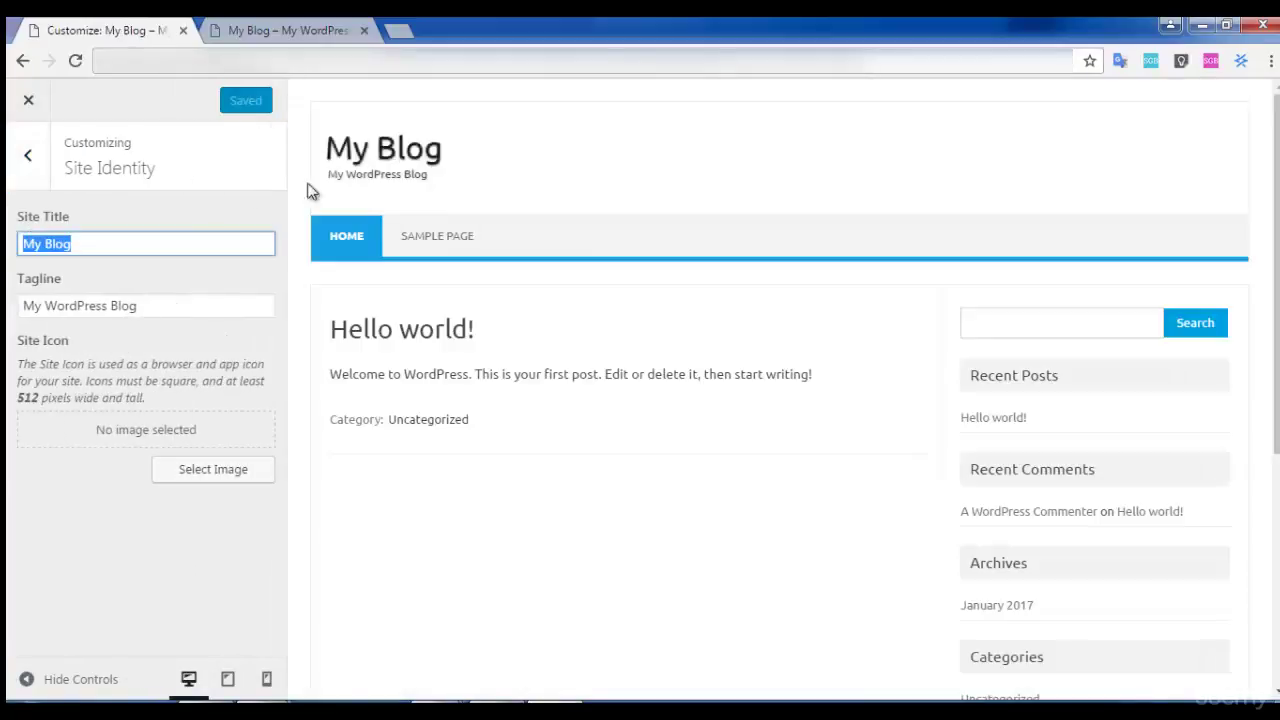
text(Sample Site)
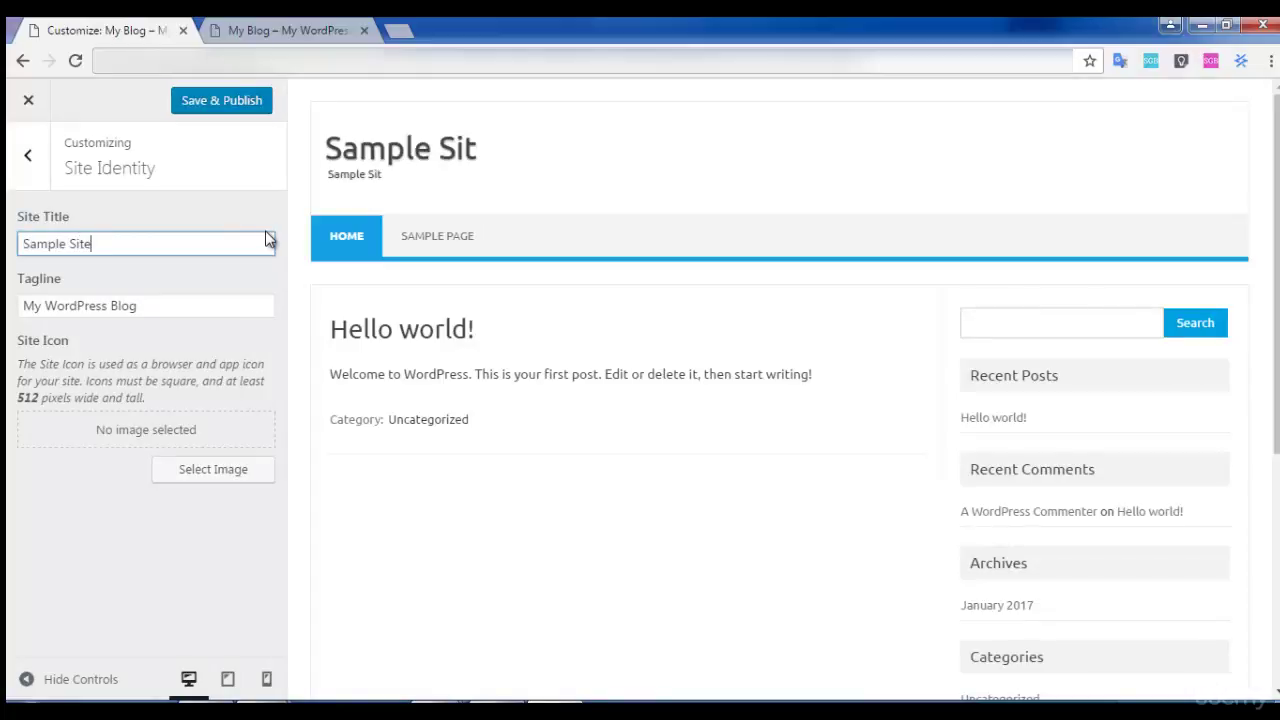
Replace the tagline with 'My Blog', publish, and return to the section list.
drag(182, 308, 8, 318)
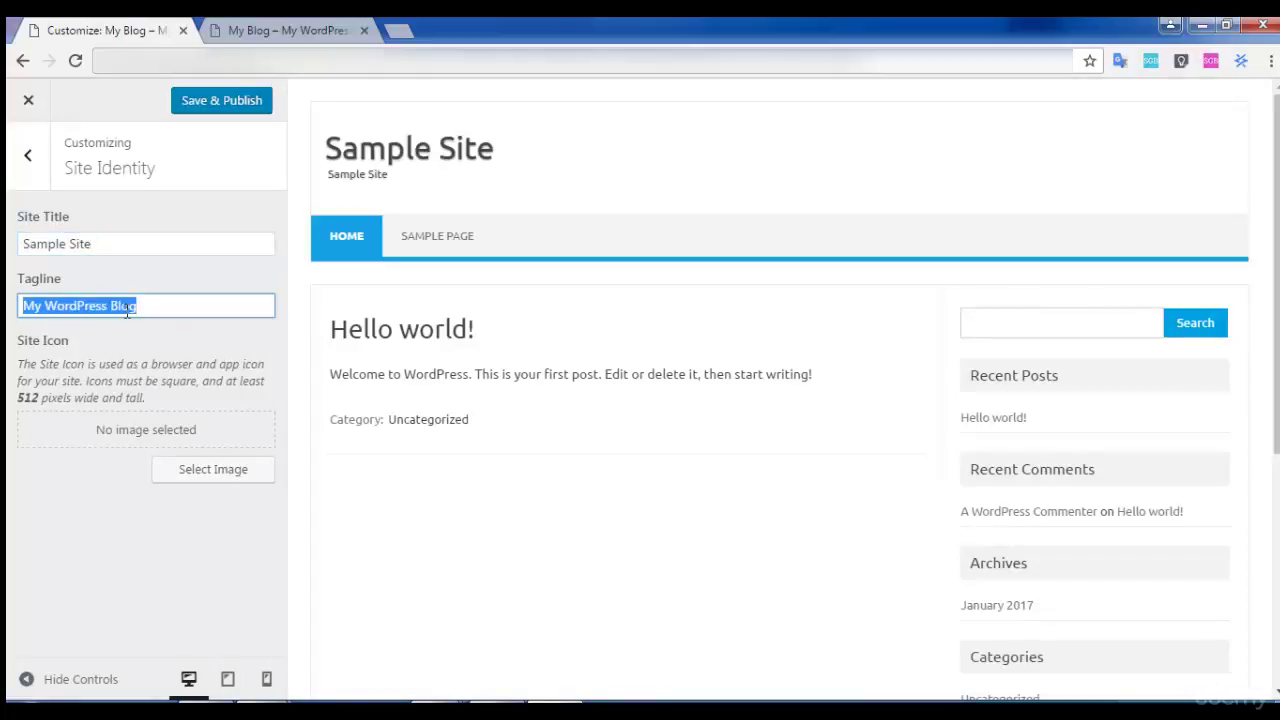
key(BackSpace)
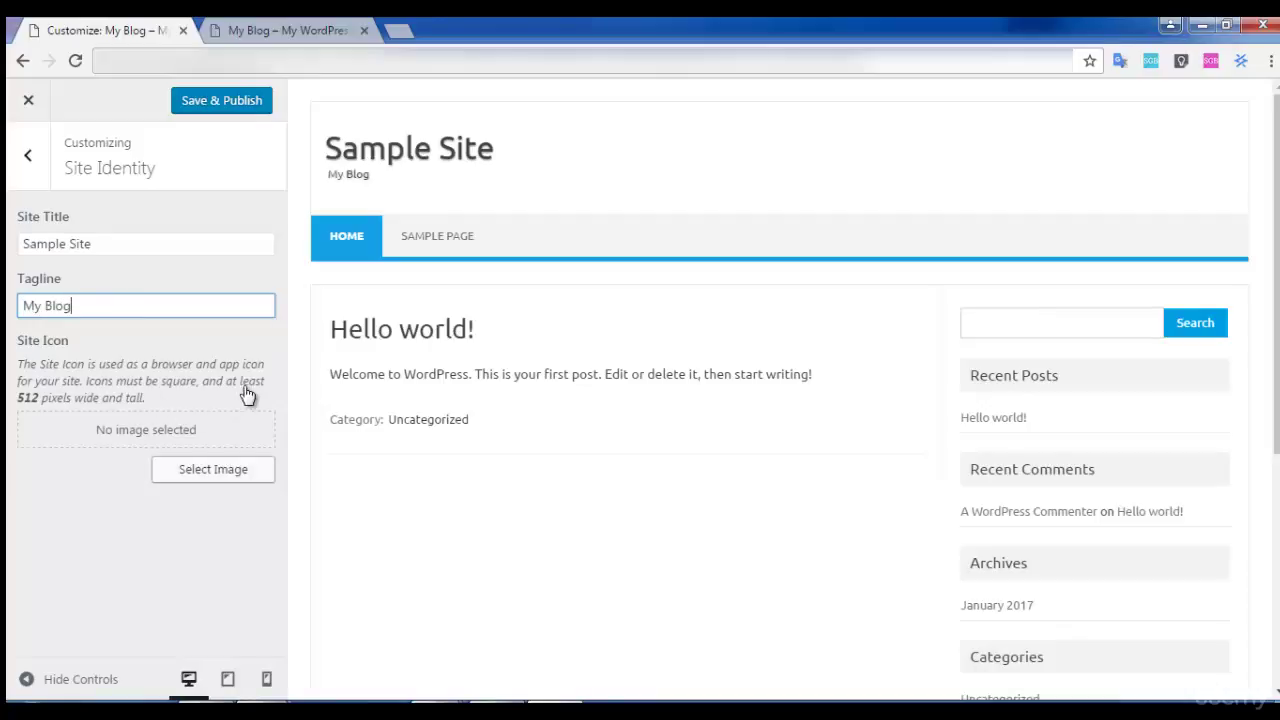
scroll(360, 370, down, 4)
text(My Blog)
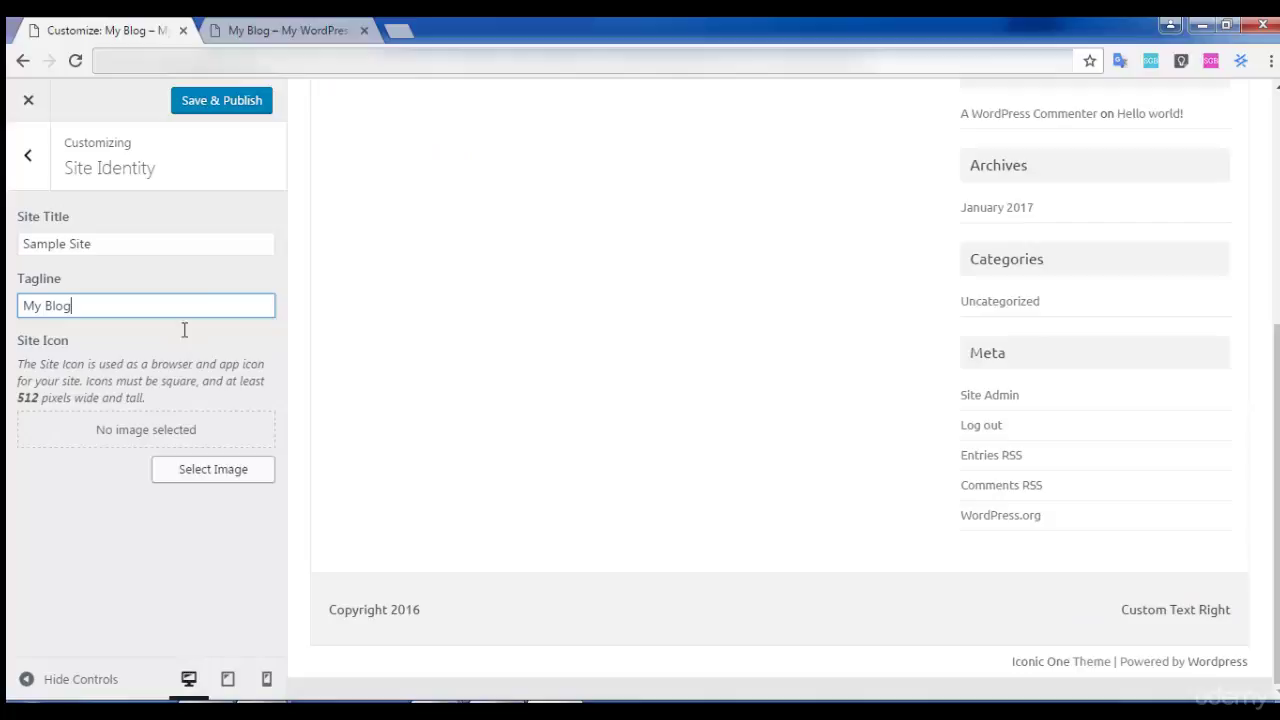
click(228, 106)
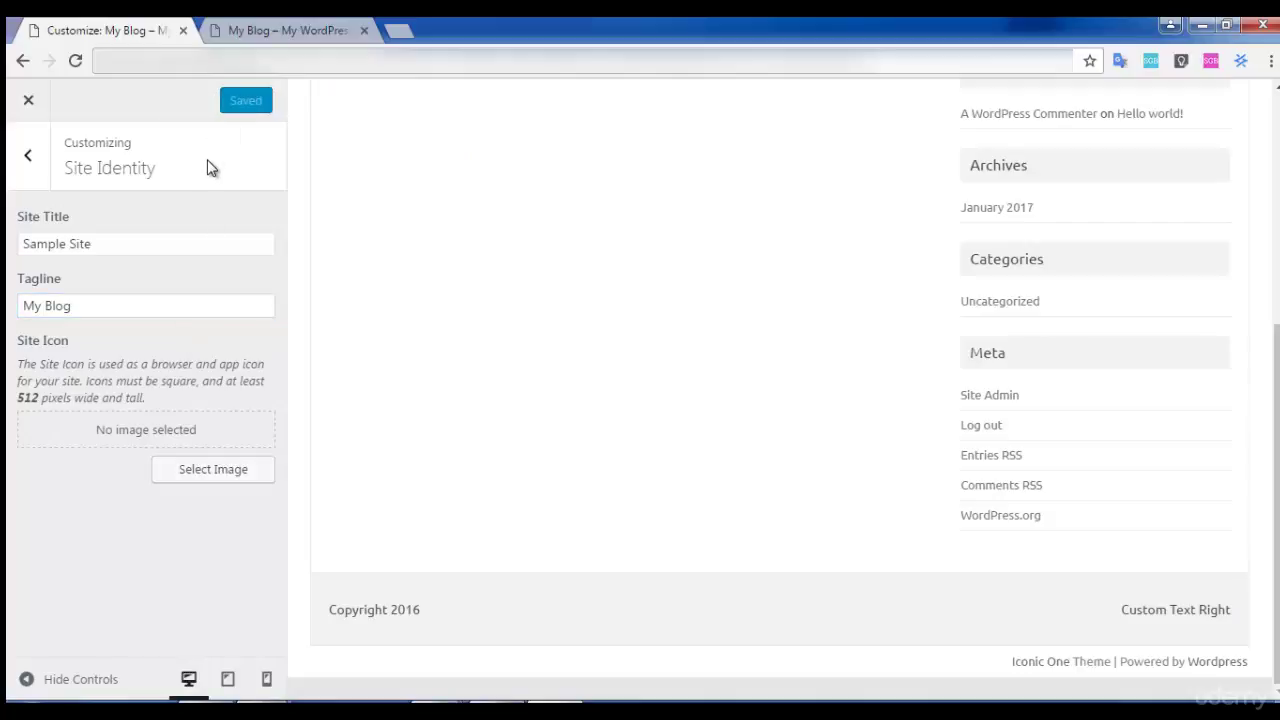
click(28, 155)
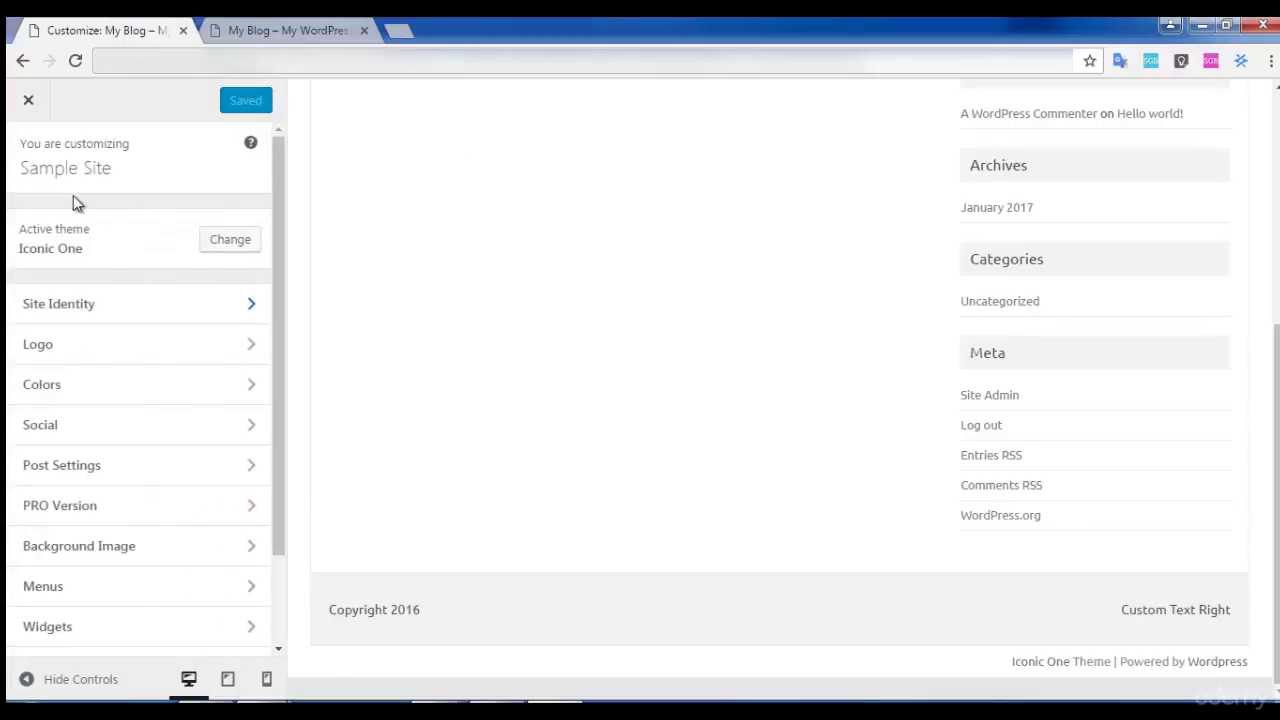
click(84, 345)
scroll(400, 300, up, 5)
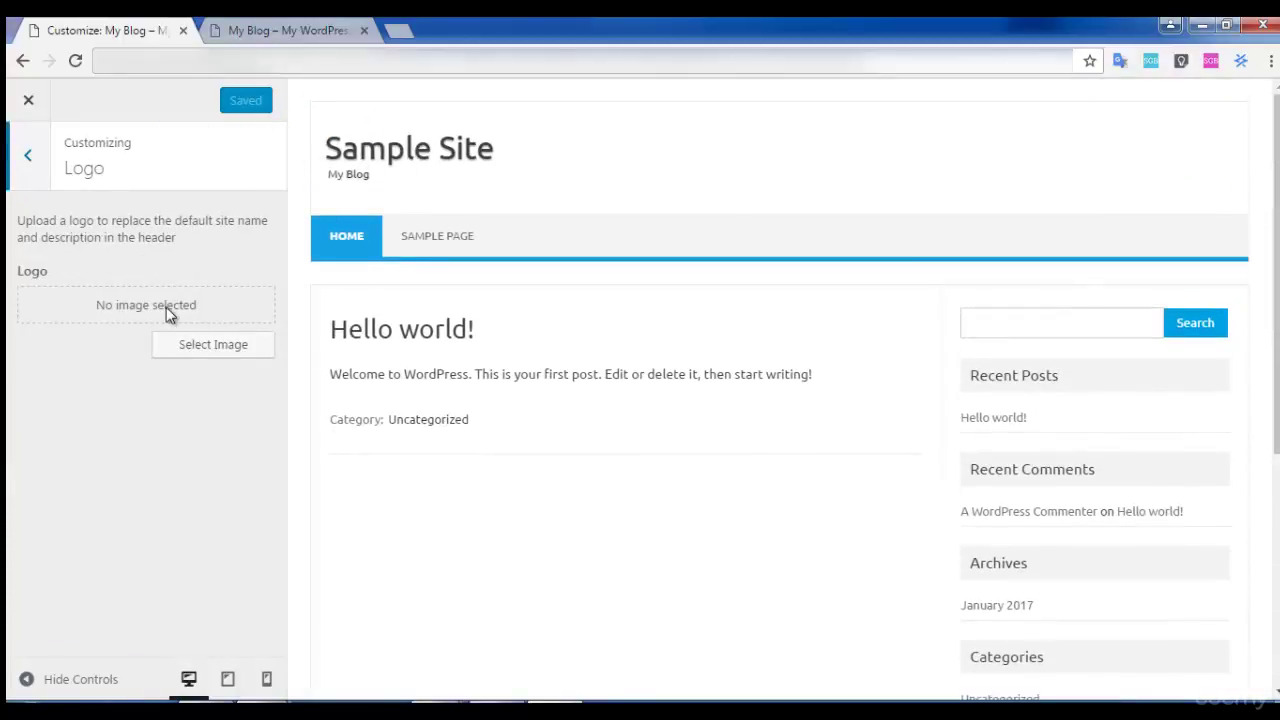
click(43, 178)
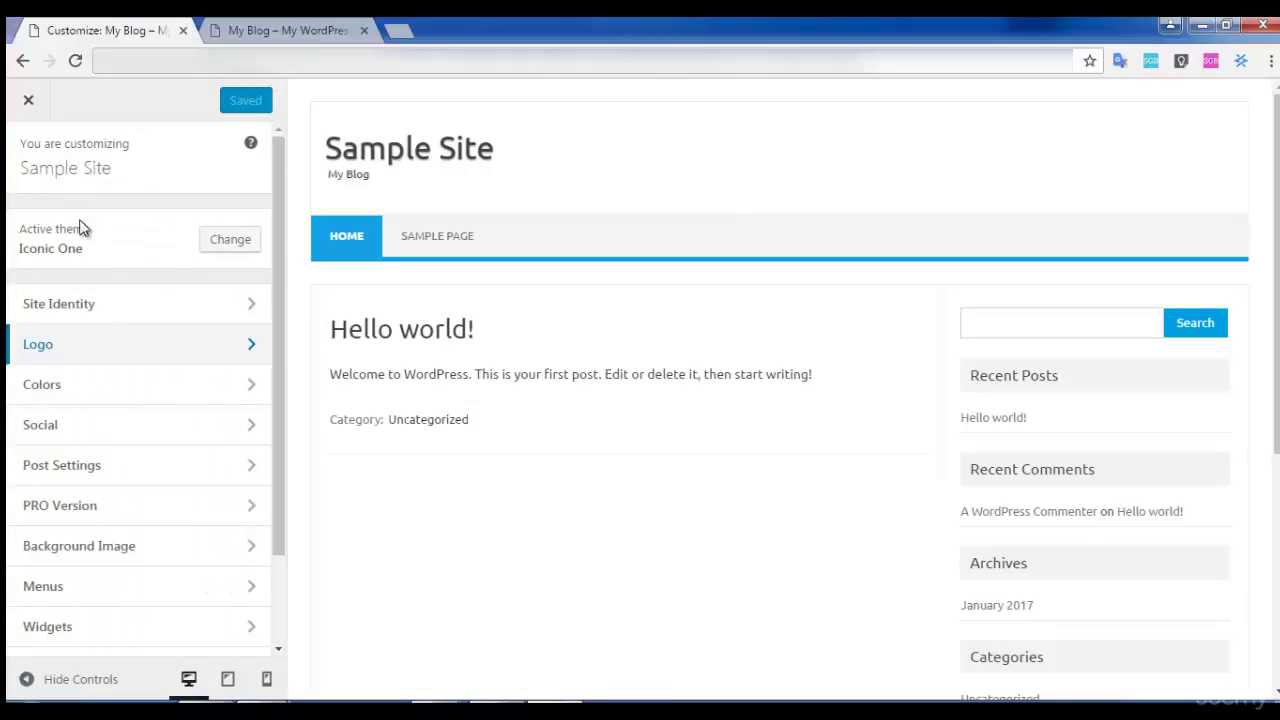
click(106, 392)
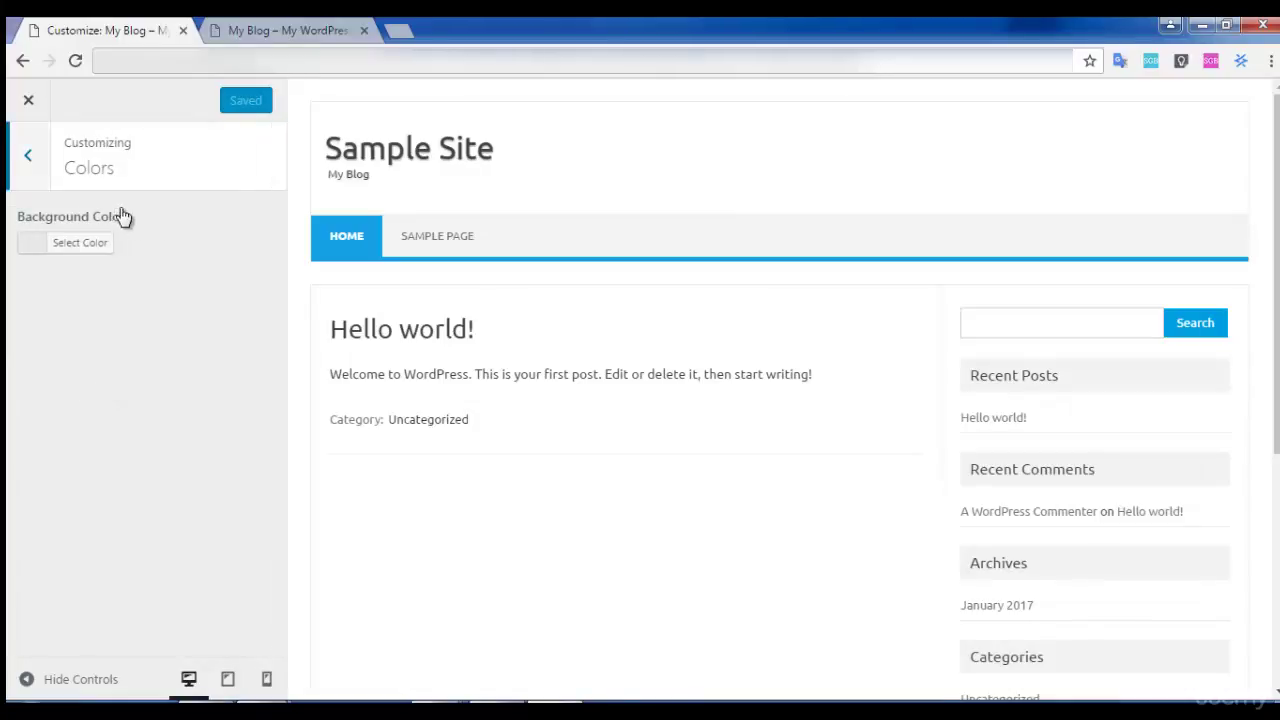
click(73, 246)
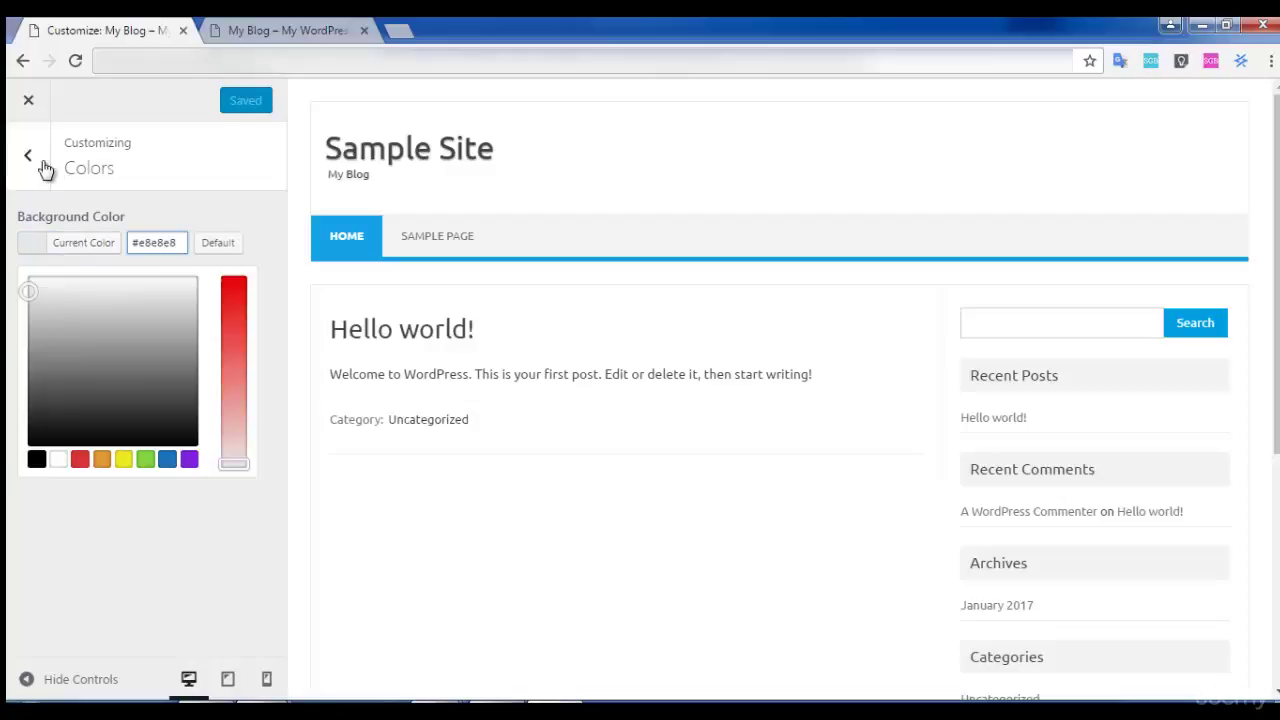
click(40, 165)
click(101, 432)
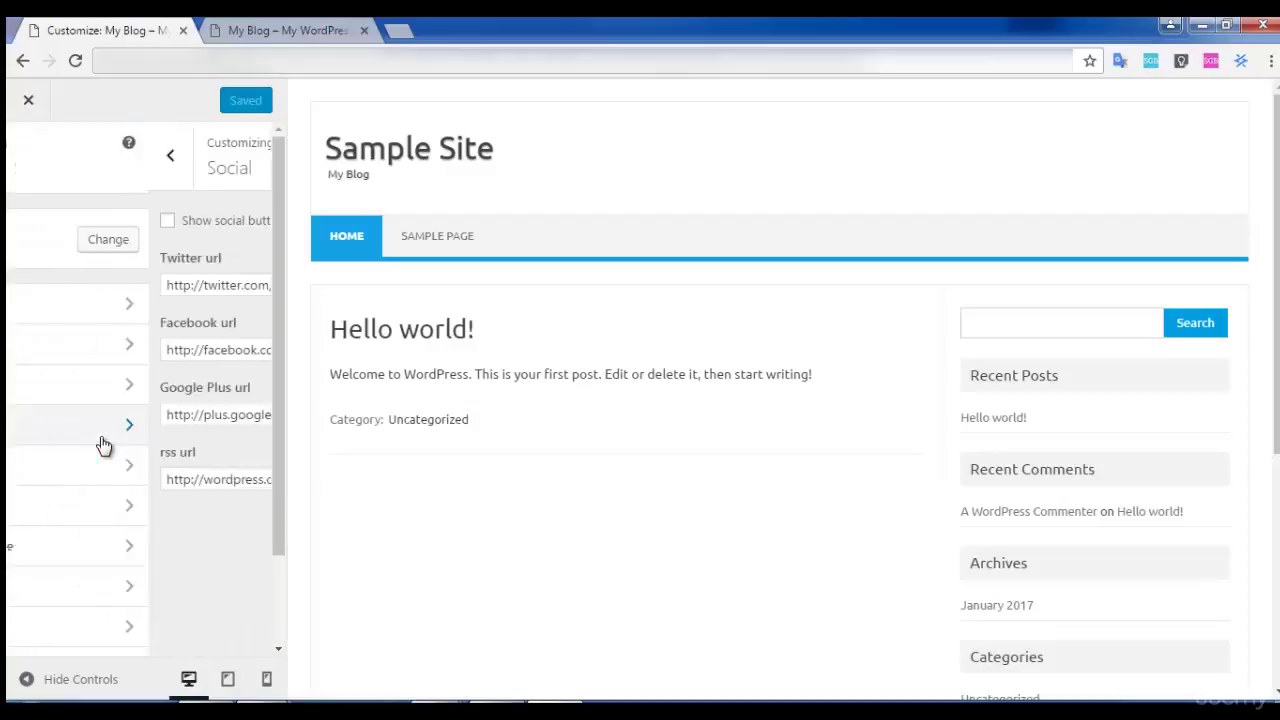
click(165, 284)
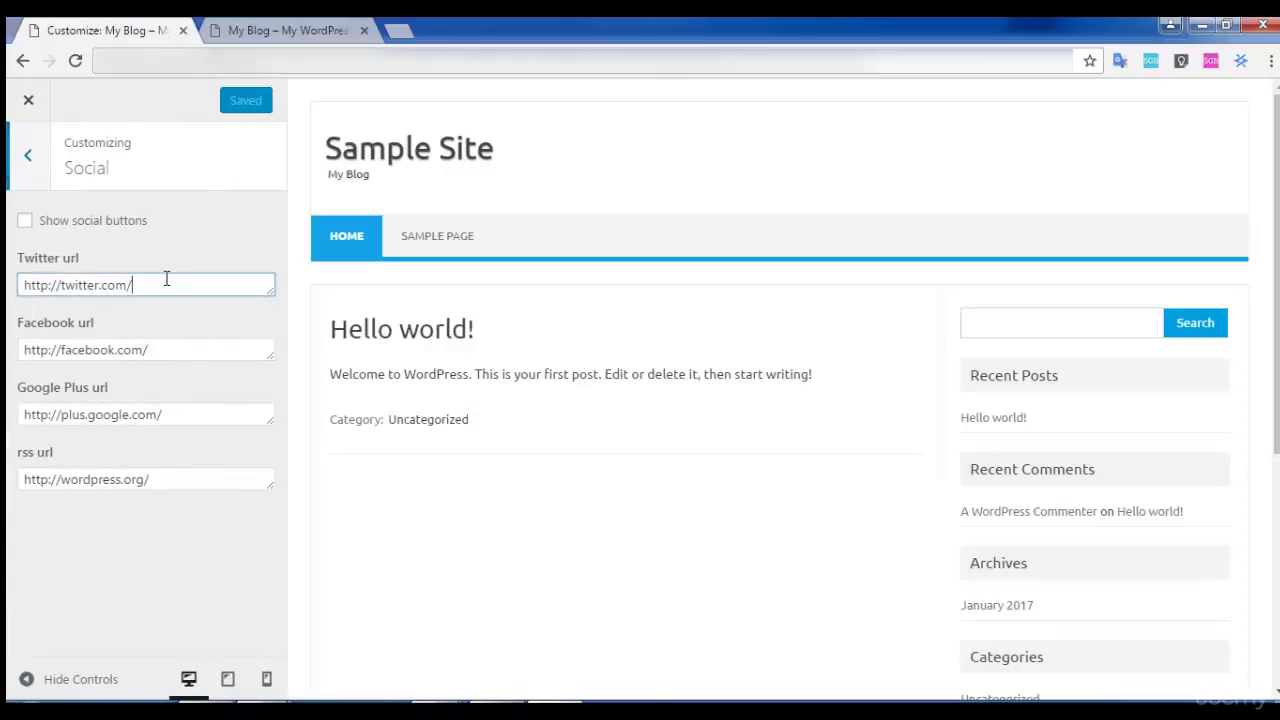
scroll(848, 327, down, 5)
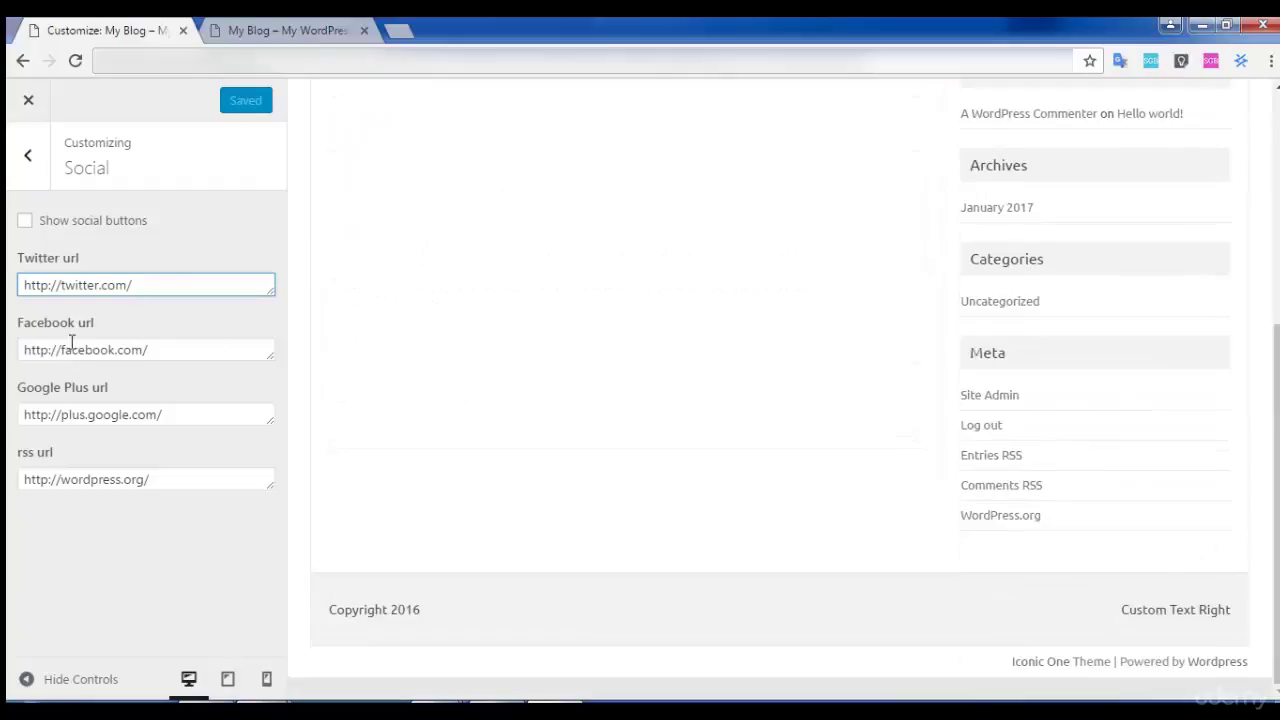
click(32, 165)
scroll(190, 470, down, 2)
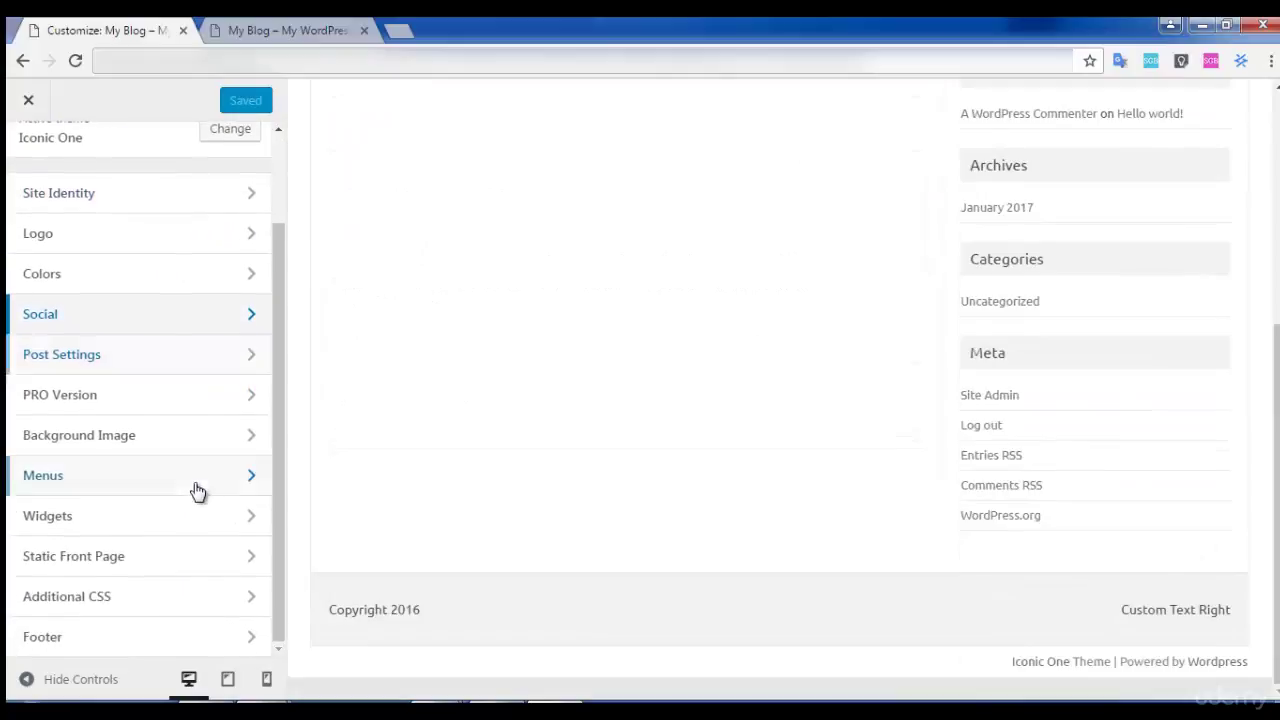
click(28, 100)
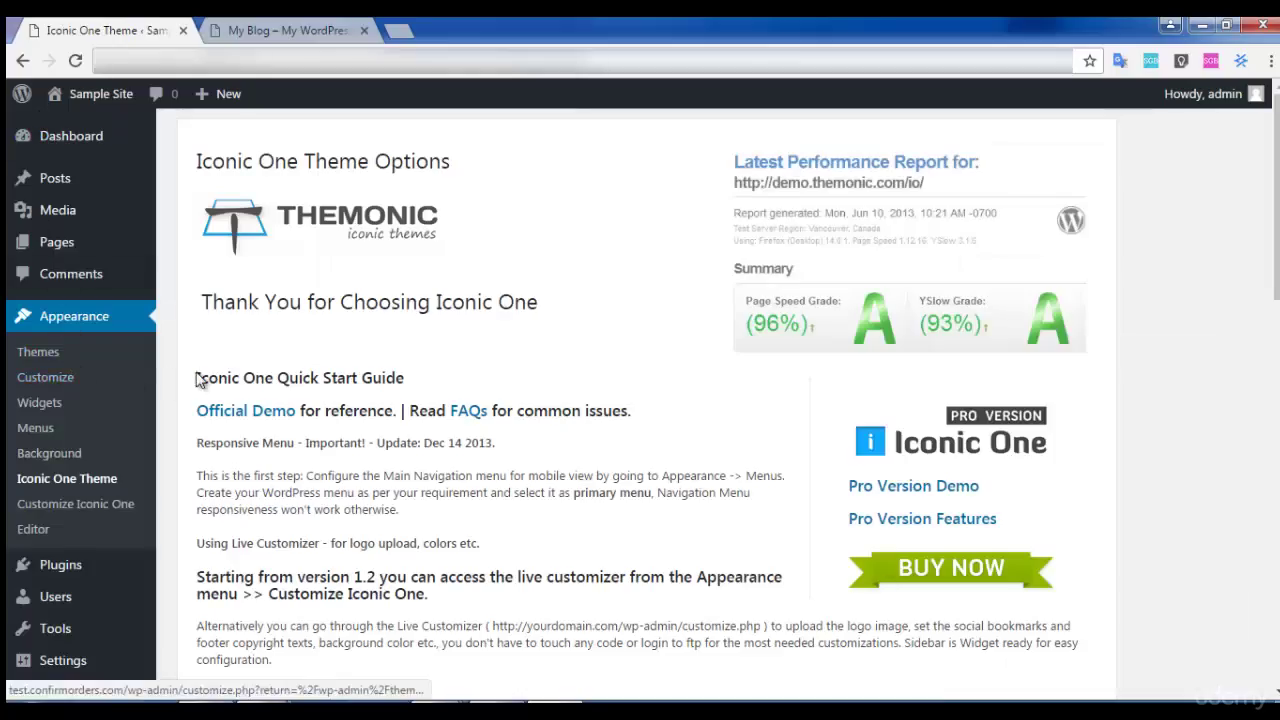
Open the Widgets page and compare it with the live blog's sidebar.
click(35, 405)
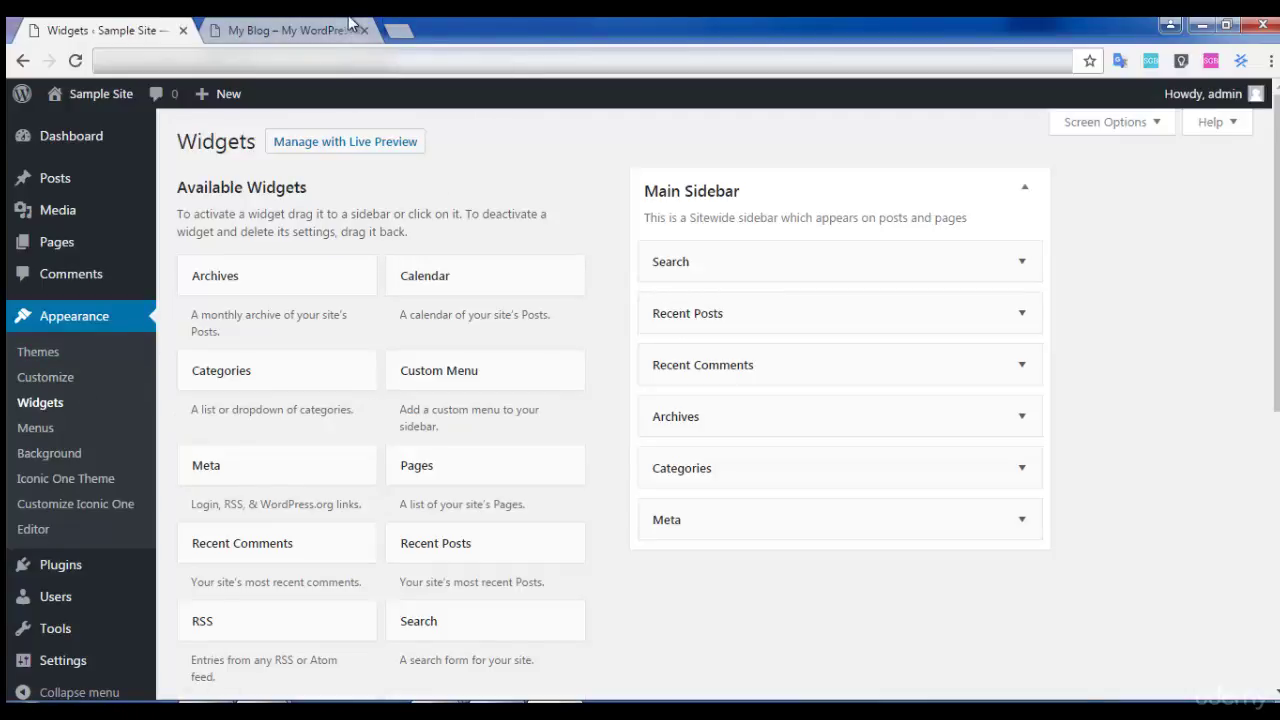
click(289, 30)
scroll(945, 378, down, 4)
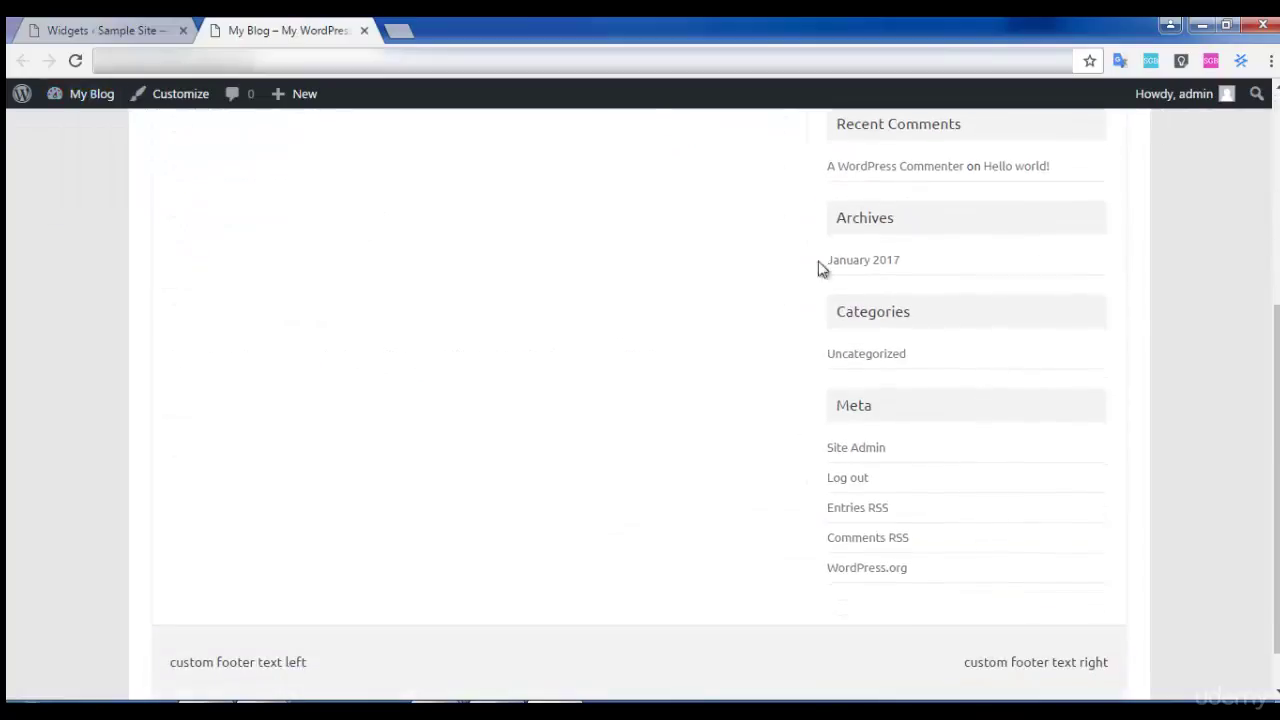
scroll(129, 114, up, 3)
click(113, 32)
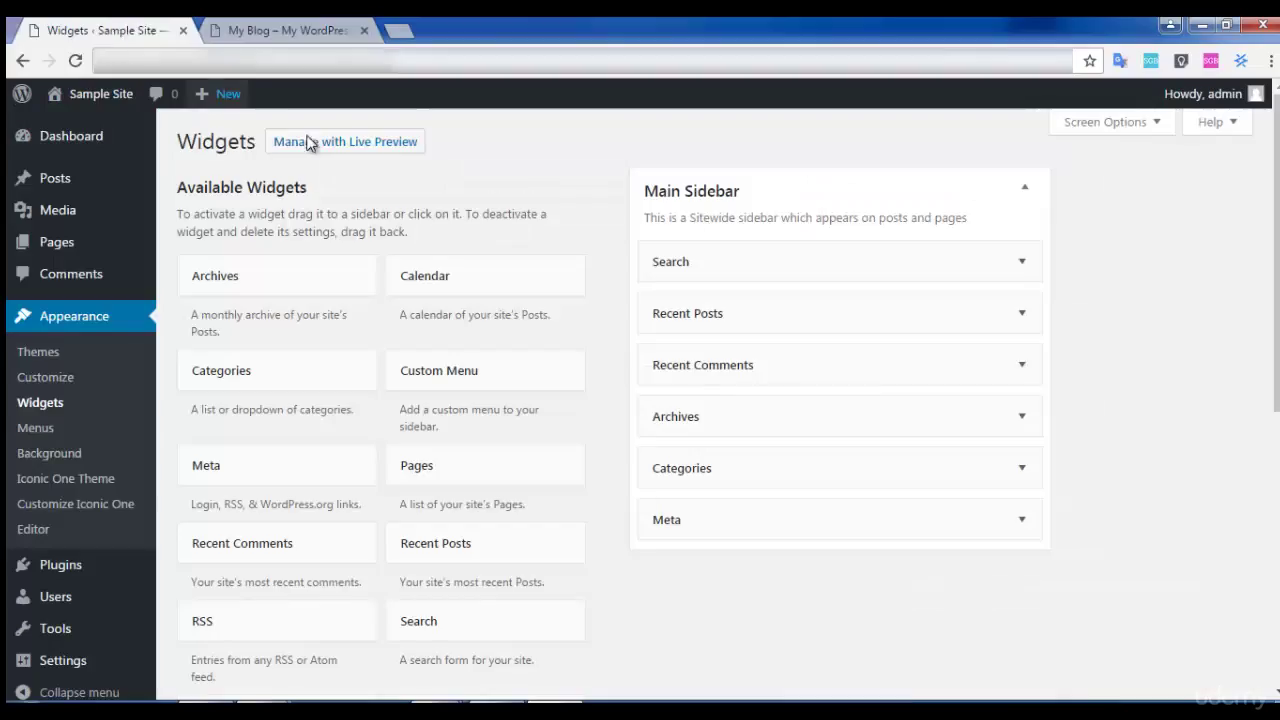
key(ctrl+Tab)
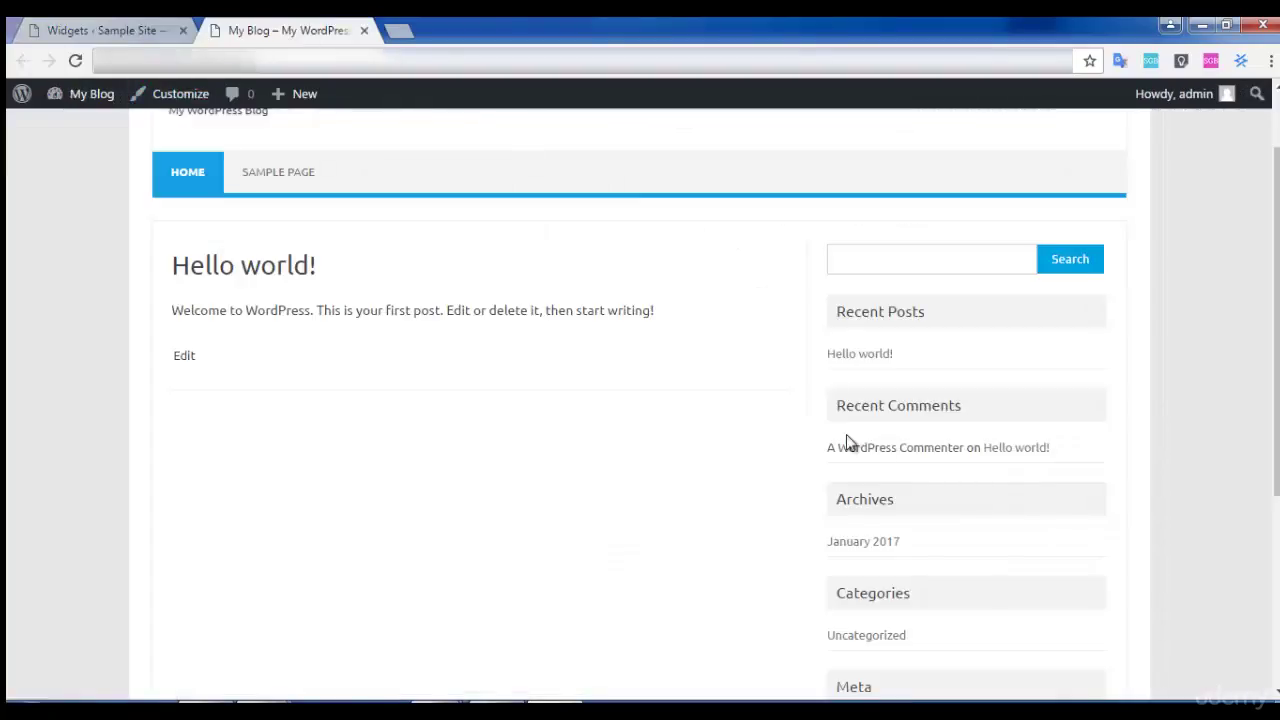
click(150, 25)
Remove the Recent Comments and Meta widgets from the Main Sidebar.
drag(703, 363, 268, 254)
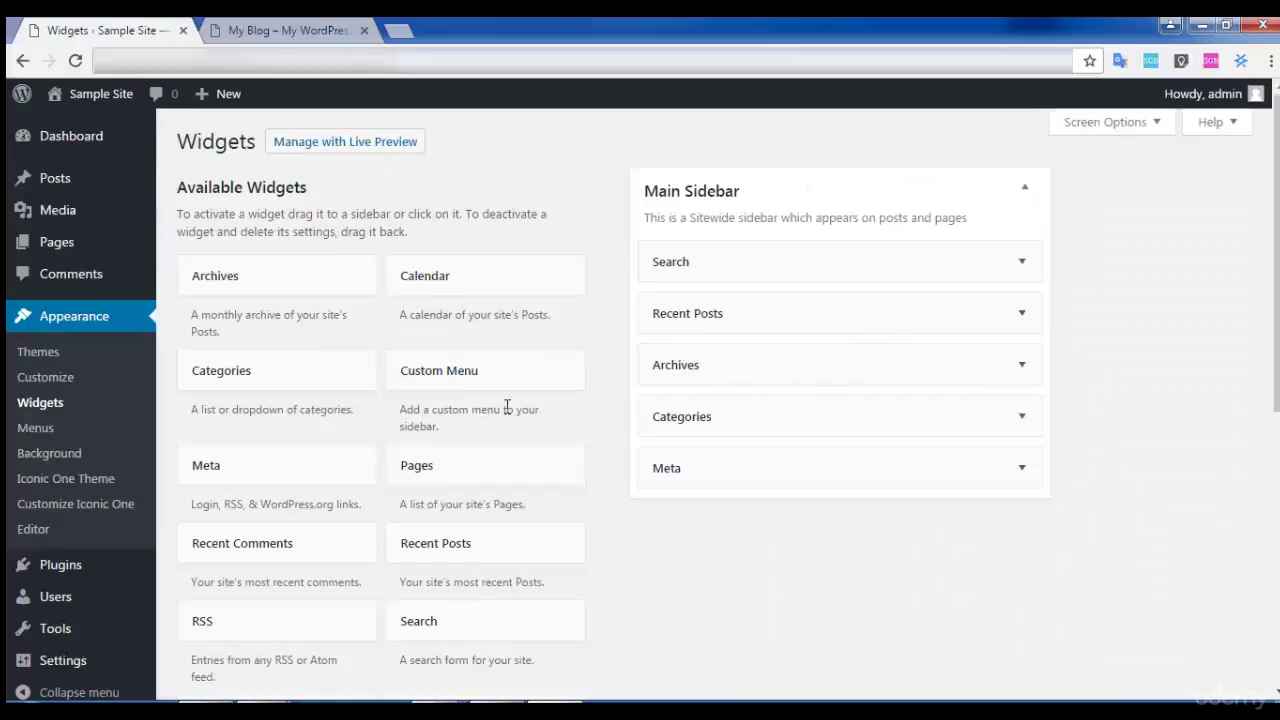
click(723, 459)
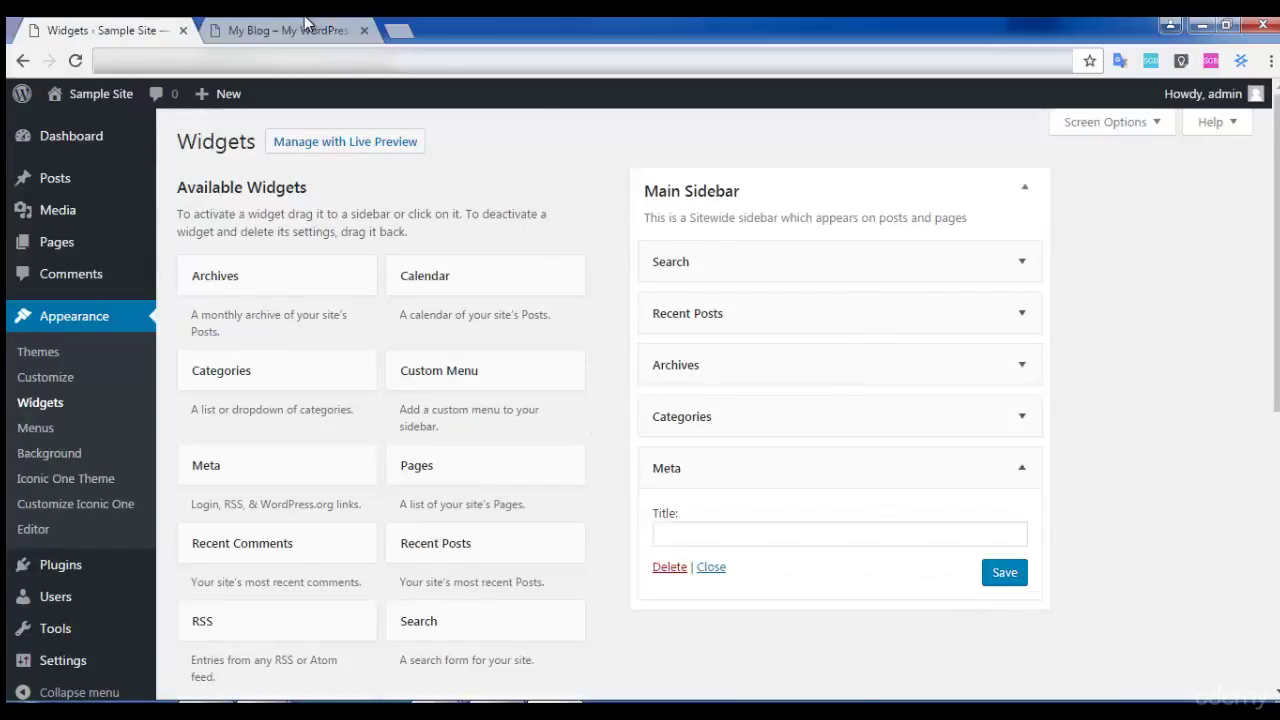
click(307, 22)
scroll(1109, 426, down, 3)
click(111, 24)
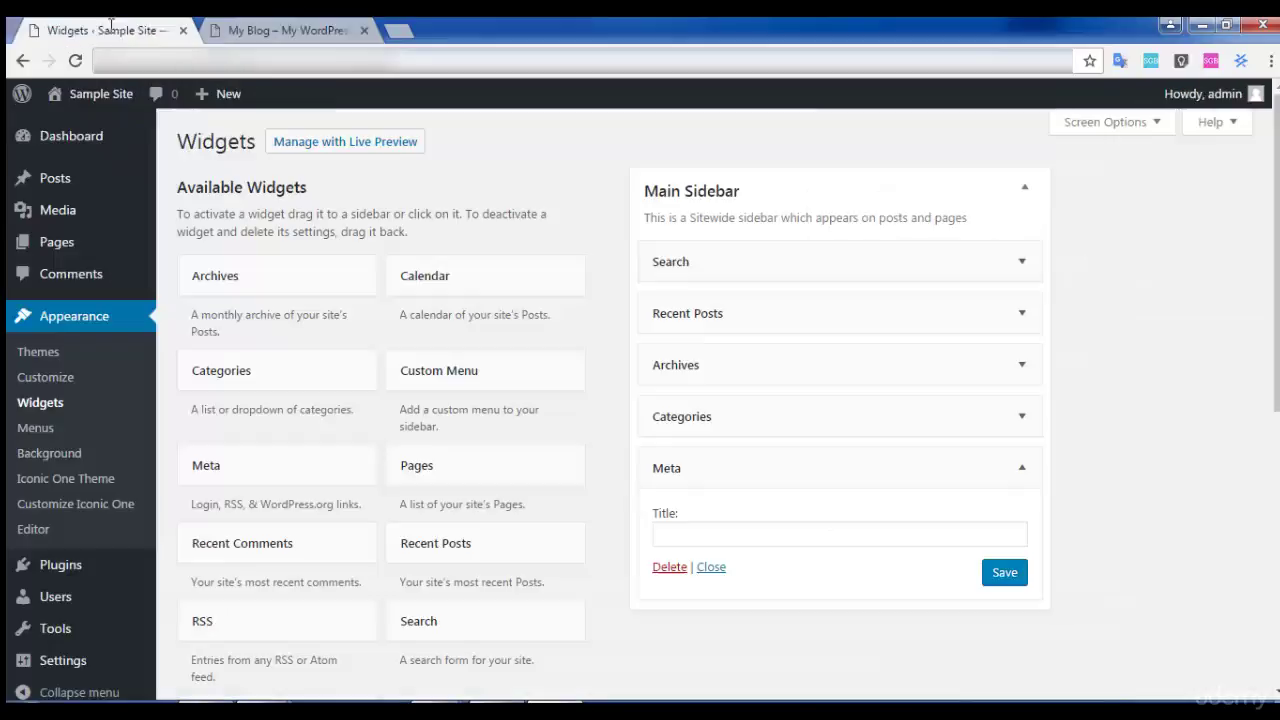
drag(749, 470, 330, 450)
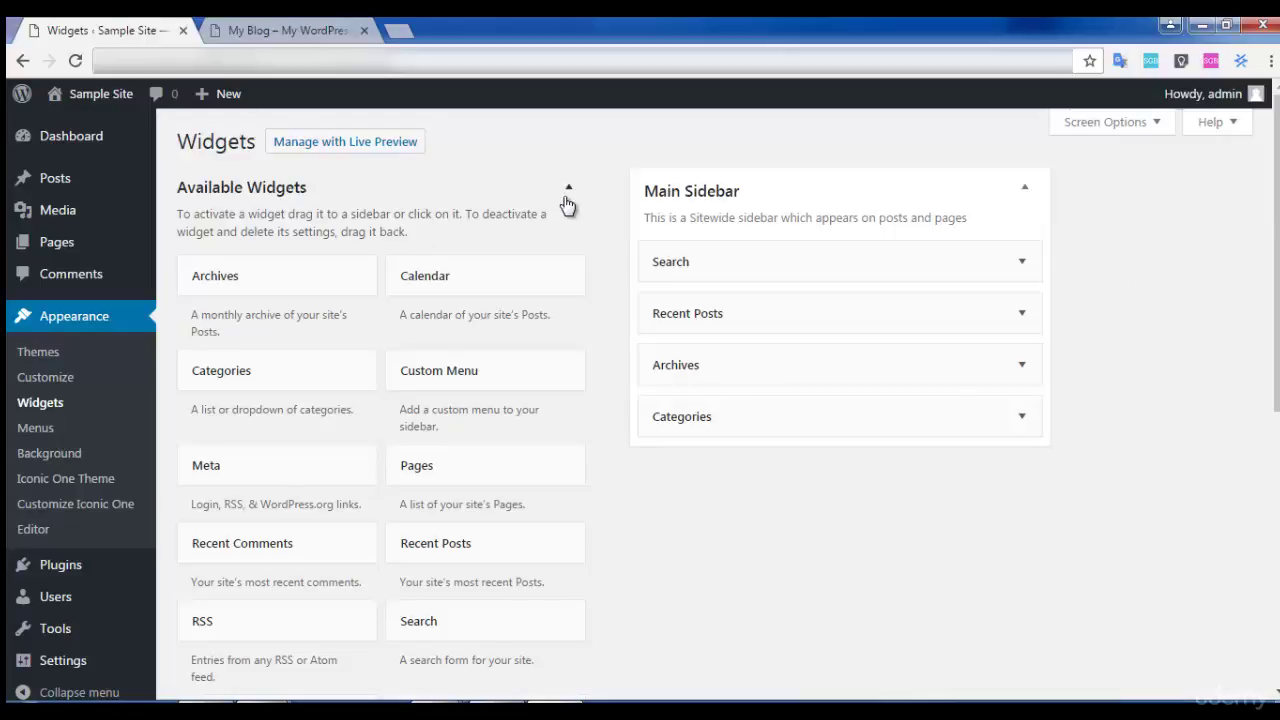
Reload the live blog to confirm the trimmed sidebar.
key(ctrl+Tab)
key(F5)
scroll(866, 414, down, 2)
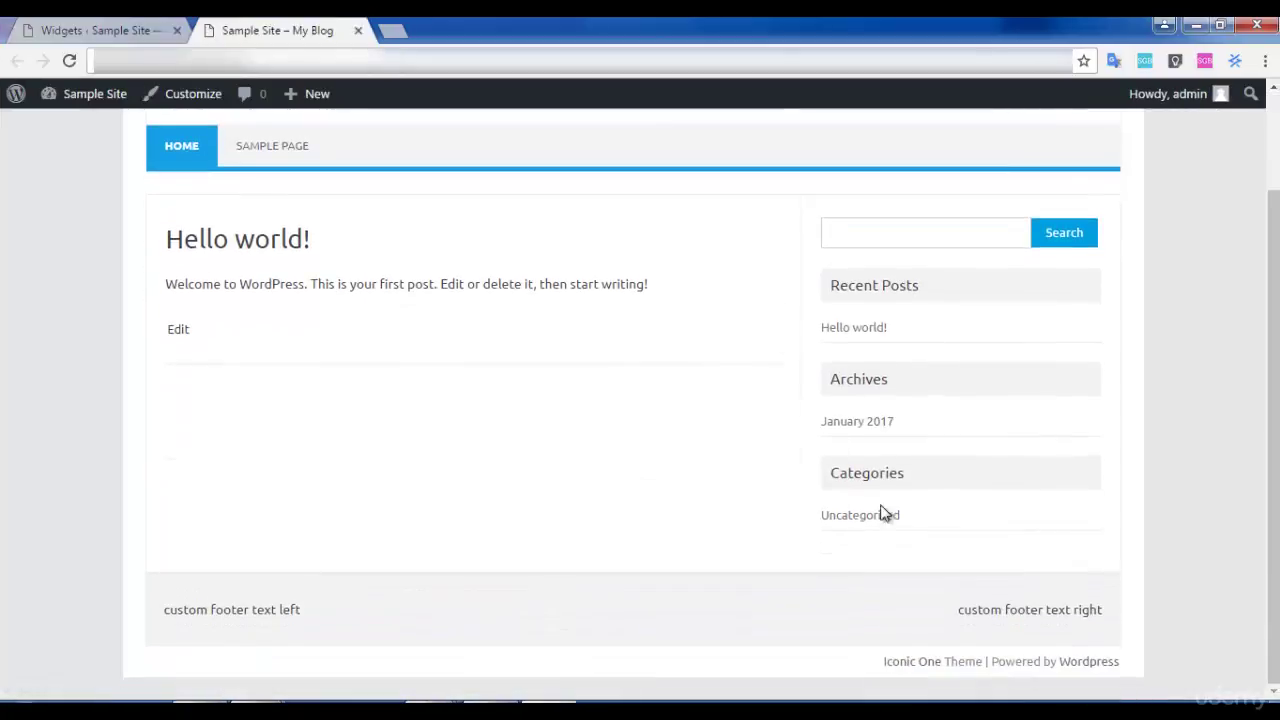
Open the Menus page and check the live blog's navigation bar.
click(88, 28)
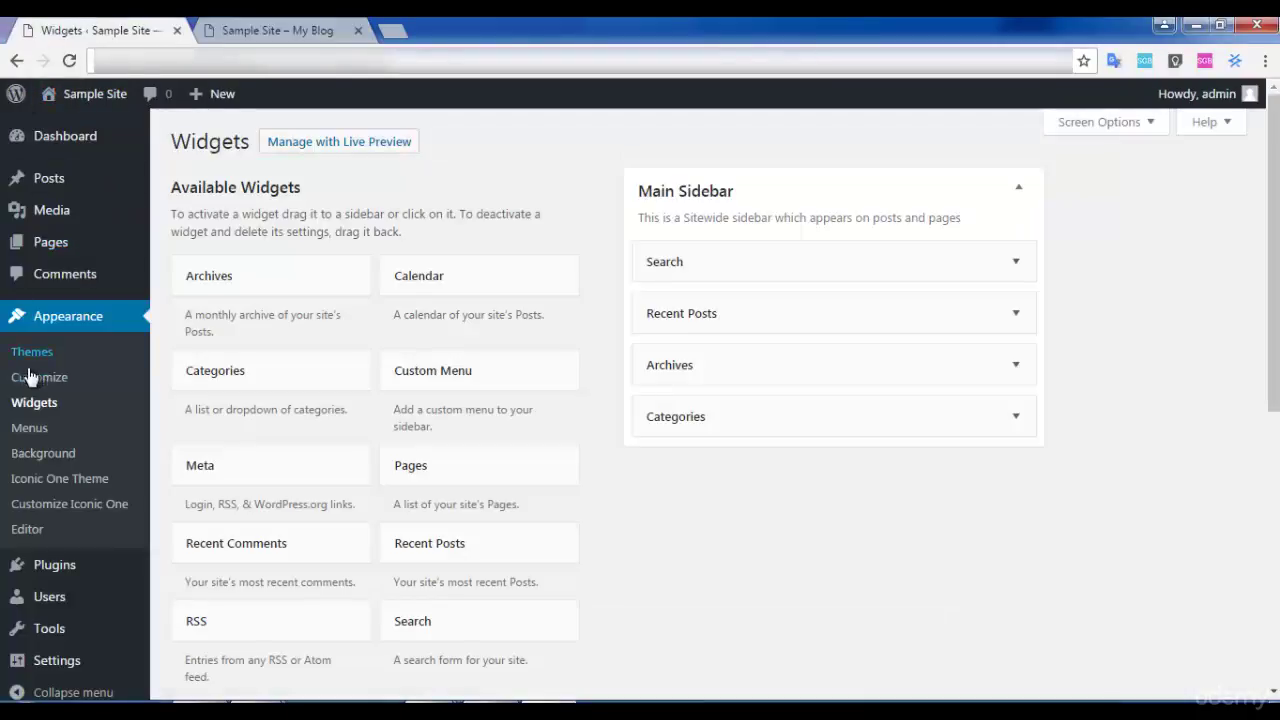
click(33, 433)
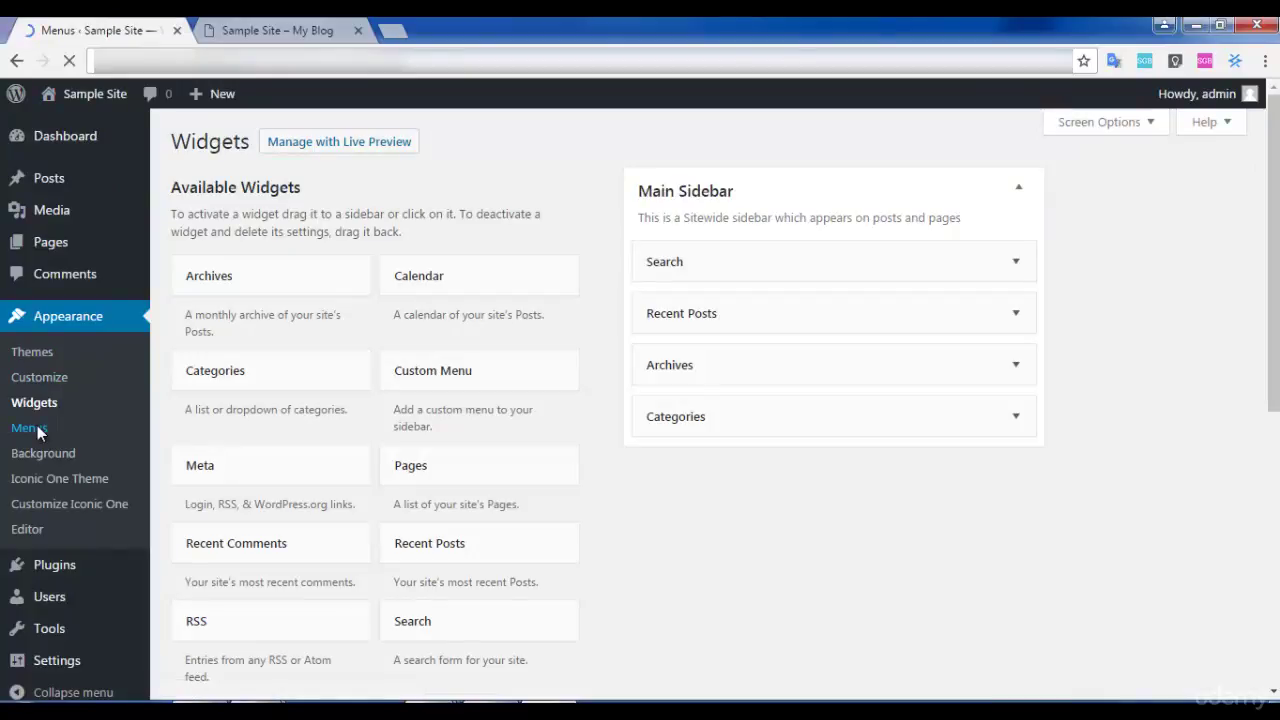
click(266, 22)
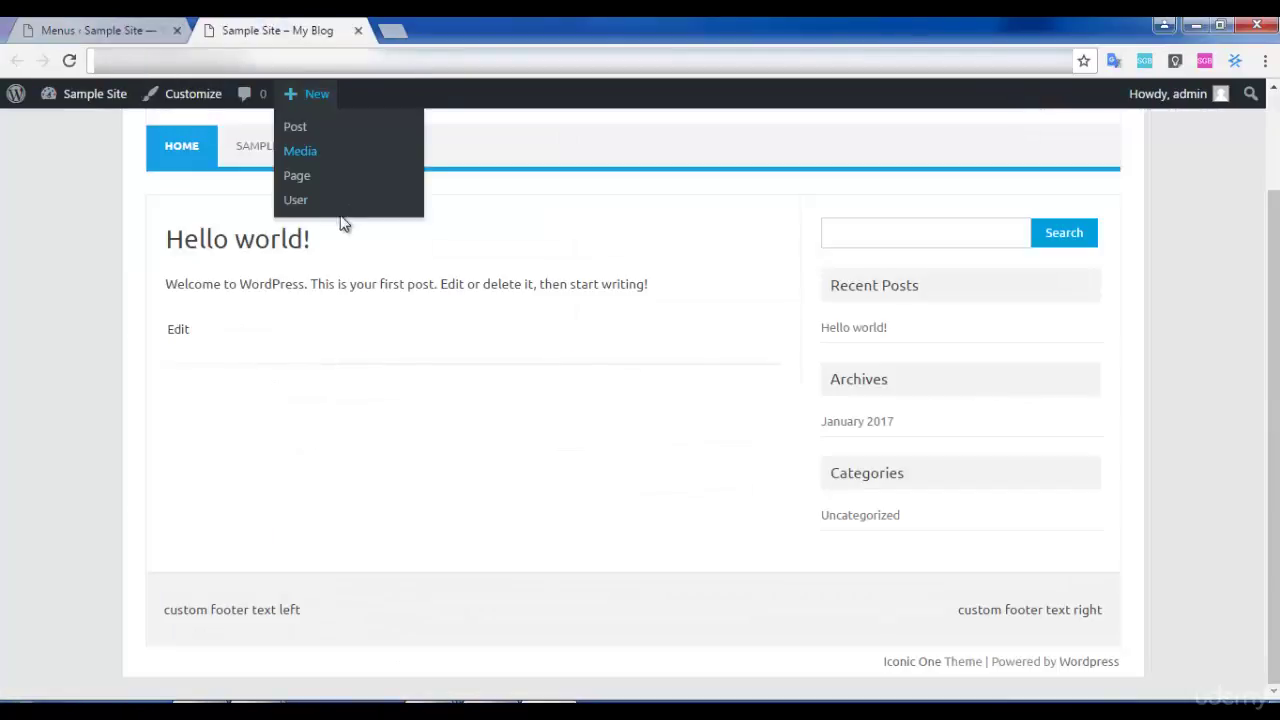
scroll(300, 240, up, 2)
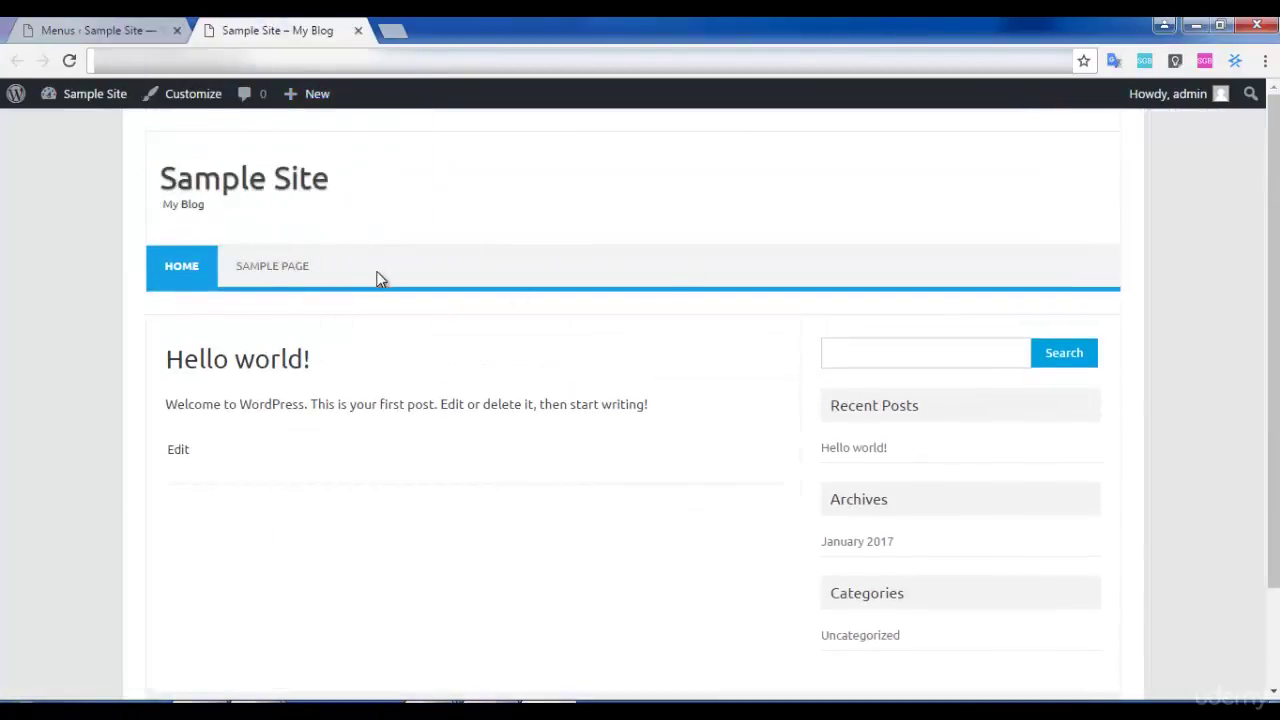
click(90, 29)
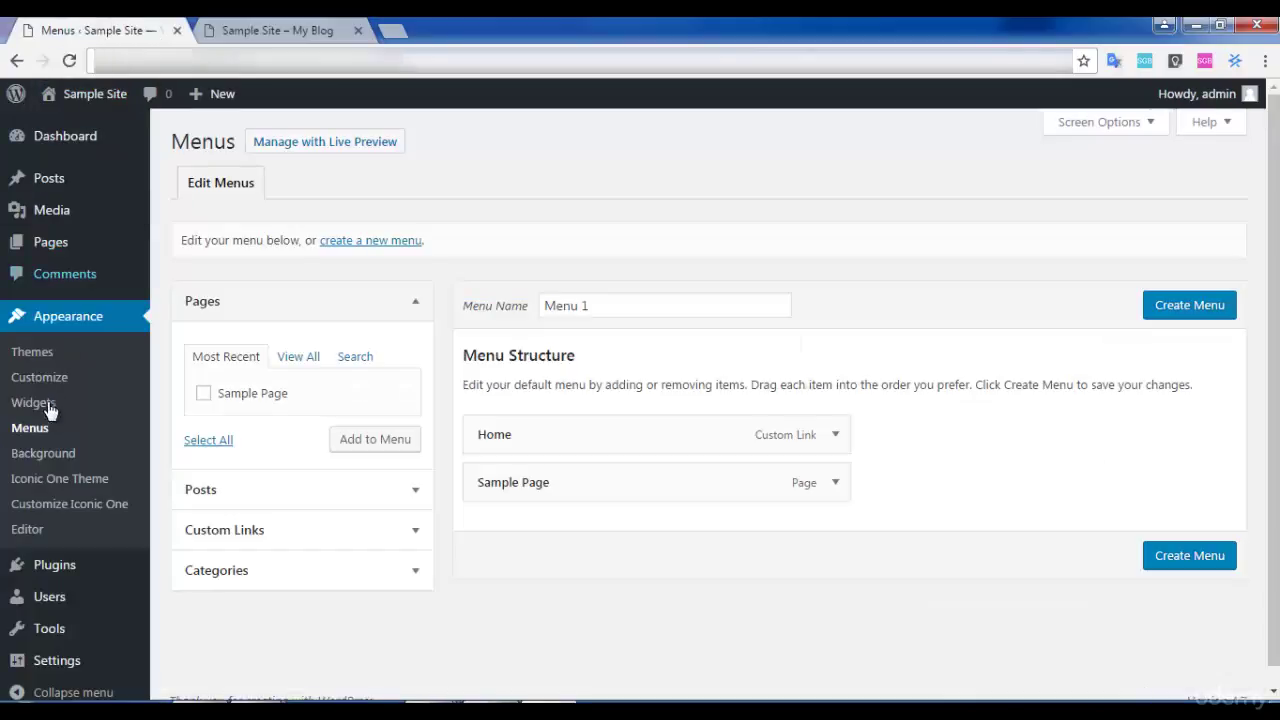
click(216, 26)
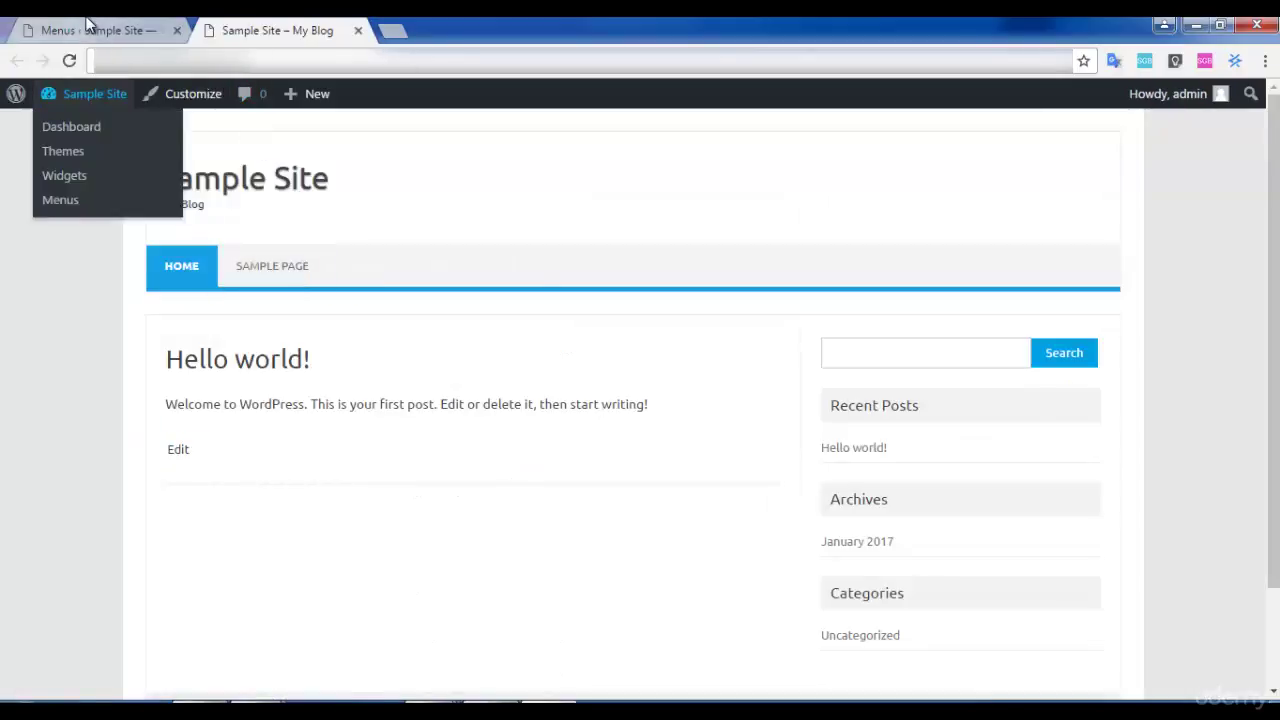
key(ctrl+Page_Up)
Open the Add New Page screen in a new tab and switch to it.
mouse_move(52, 242)
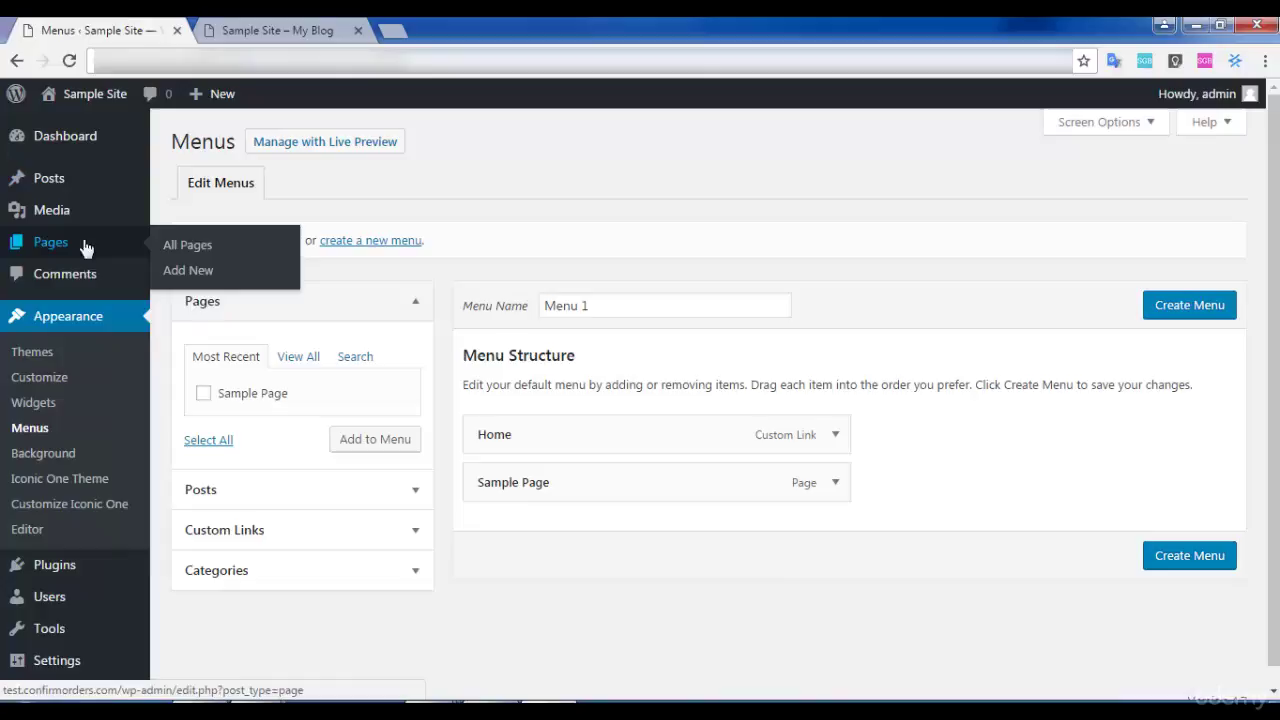
middle_click(218, 272)
click(465, 31)
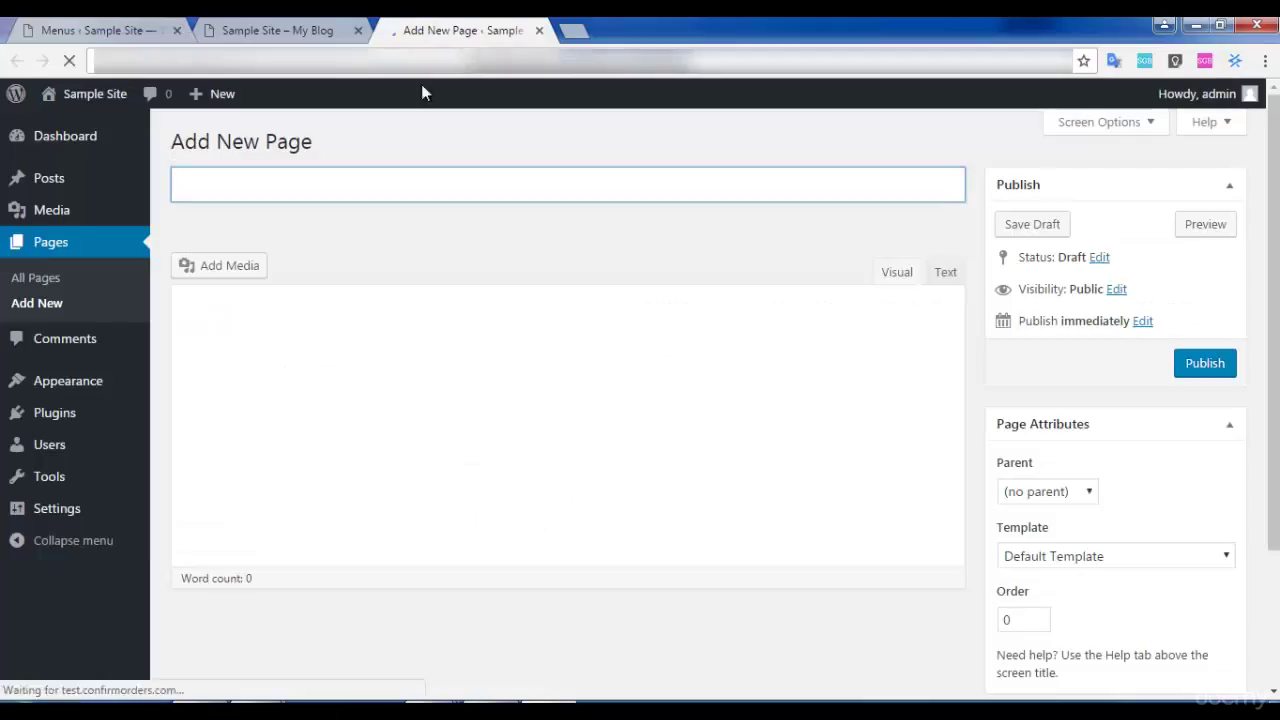
Publish a 'Privacy Policy' page reading 'Enter your privacy policy', then return to Menus.
click(347, 178)
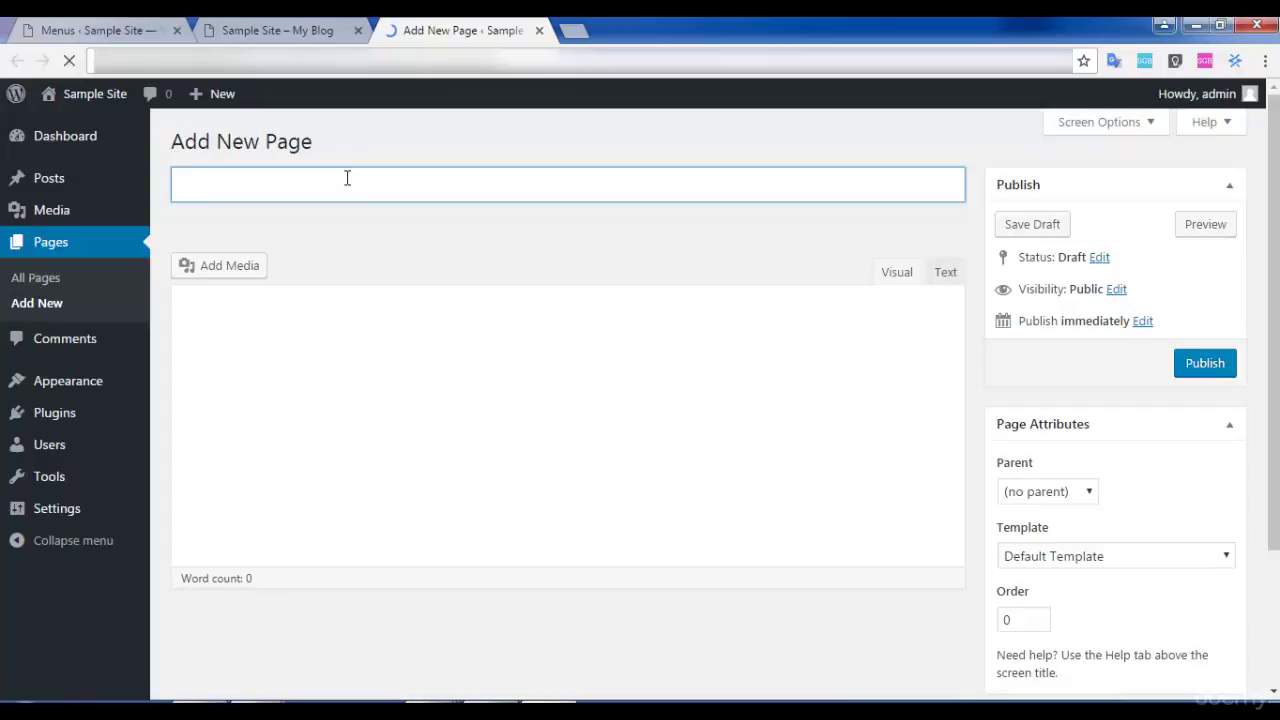
text(Privacy Policy)
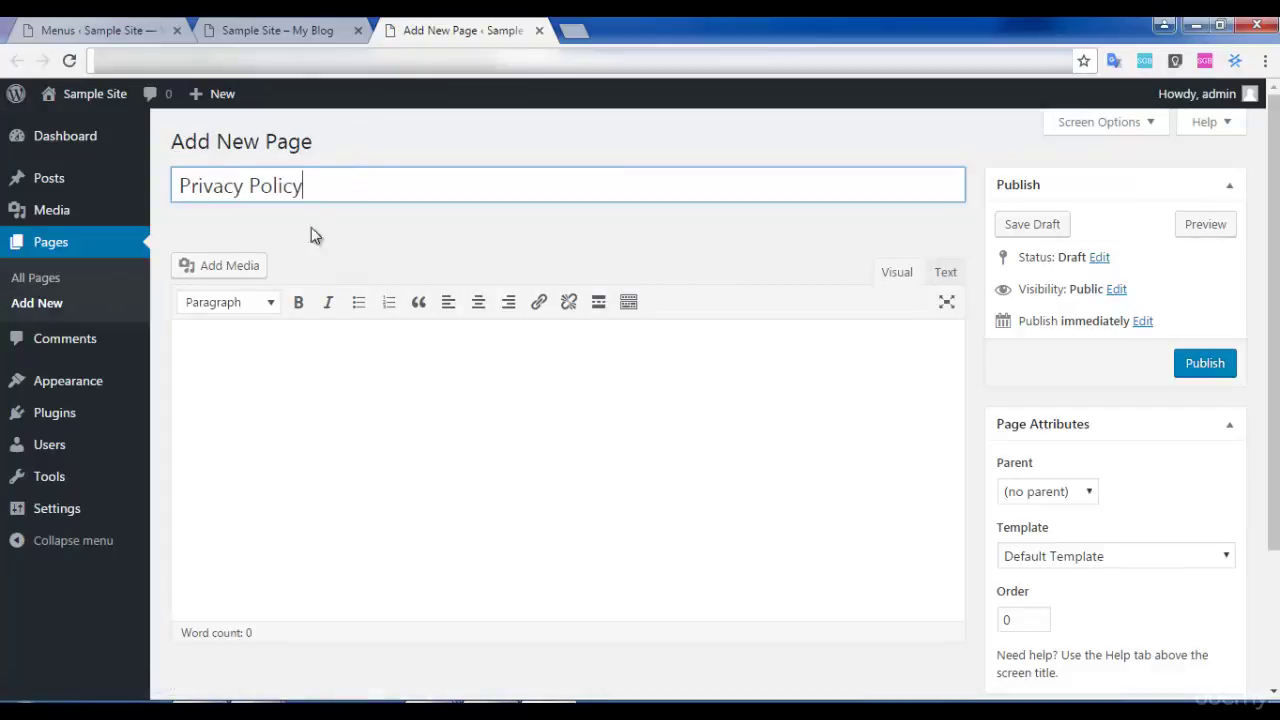
click(320, 354)
text(Enter your privacy policy)
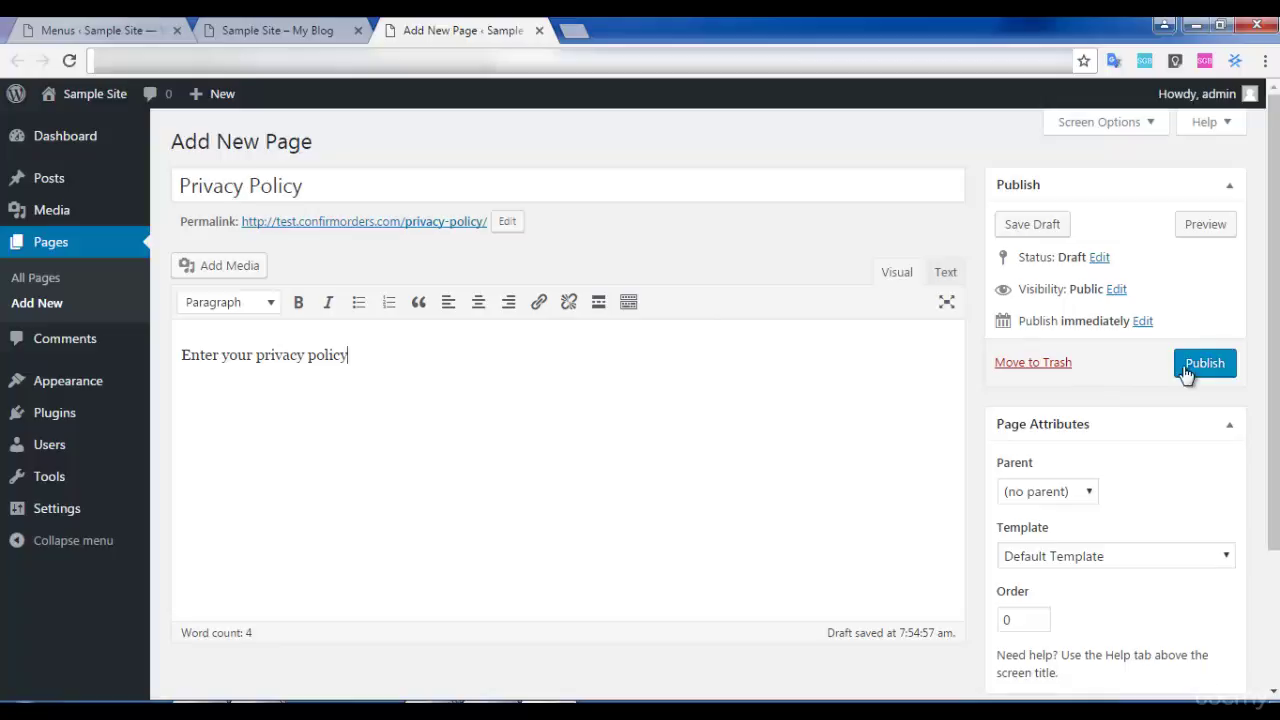
click(1187, 366)
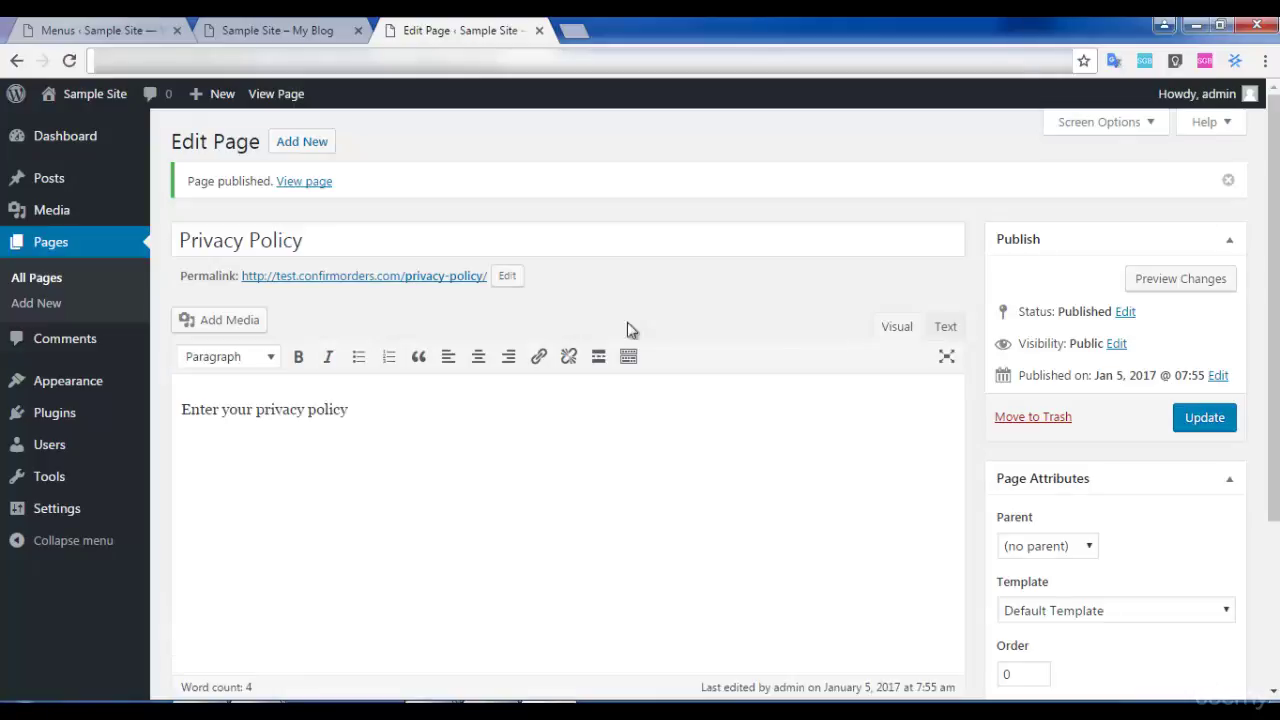
click(235, 27)
click(124, 28)
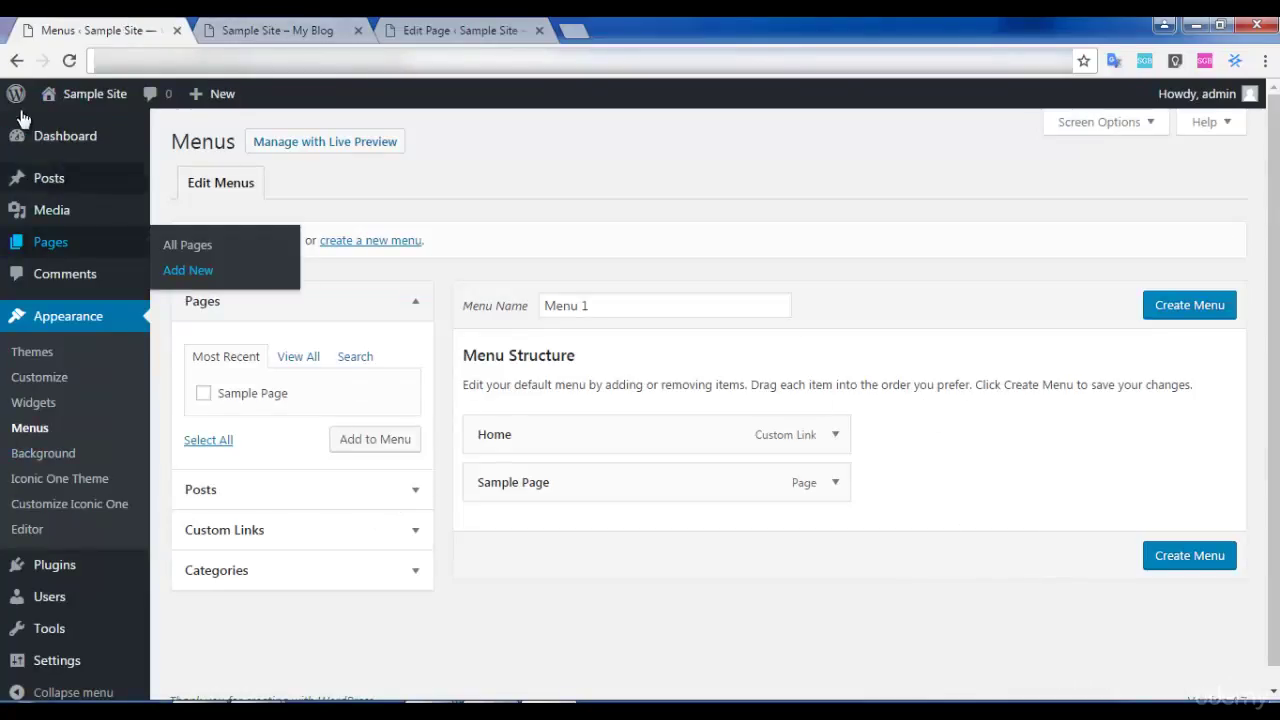
Create Menu 1, remove Sample Page, and save it with Home and Privacy Policy.
click(69, 60)
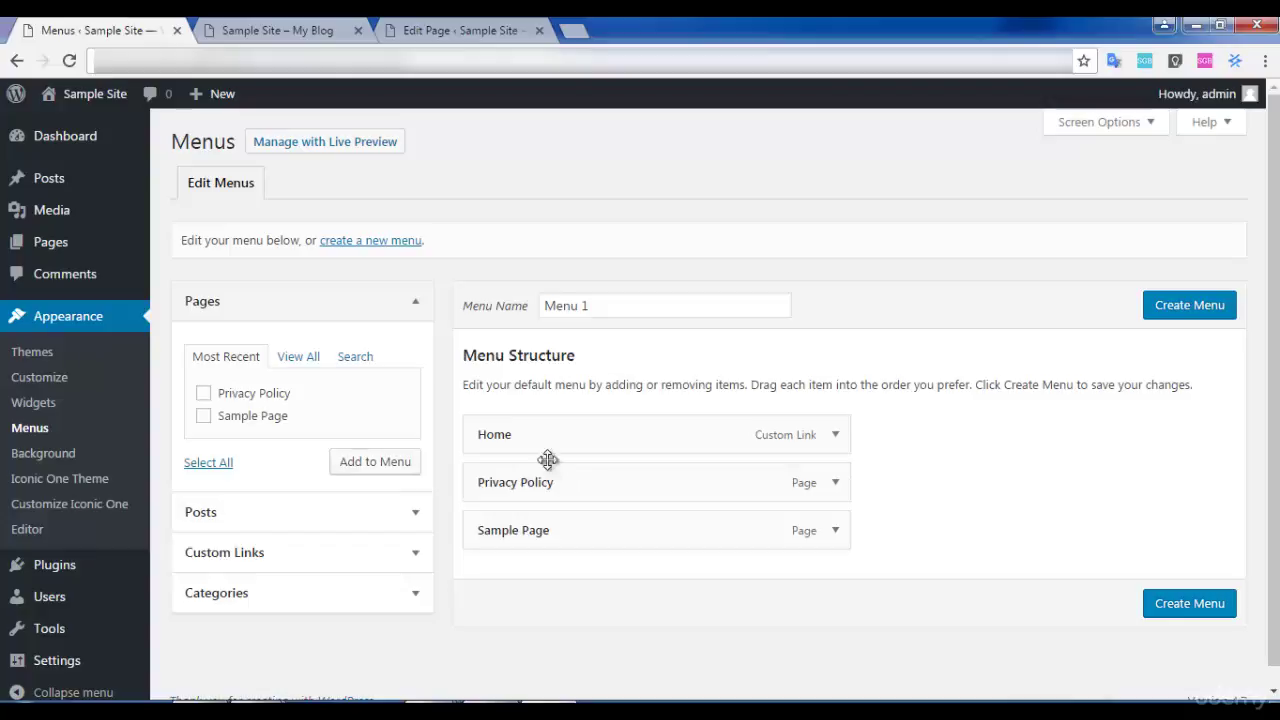
click(1203, 312)
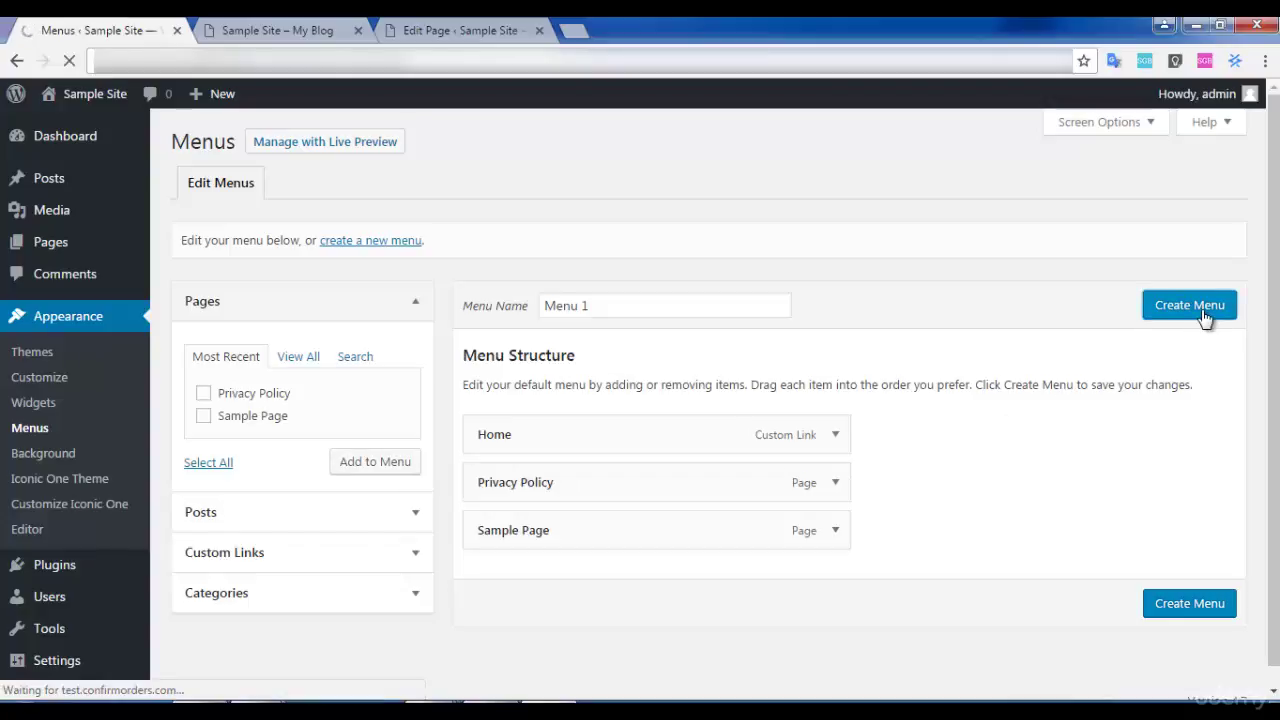
scroll(686, 366, down, 2)
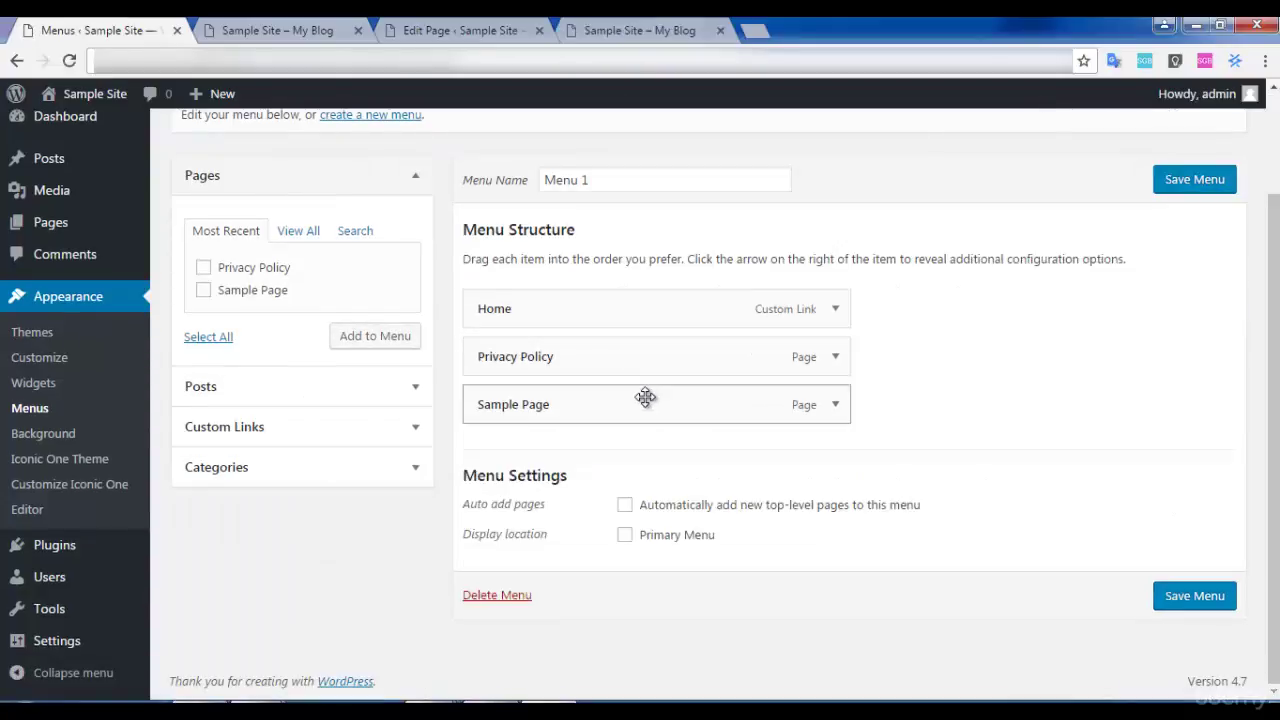
drag(645, 397, 826, 457)
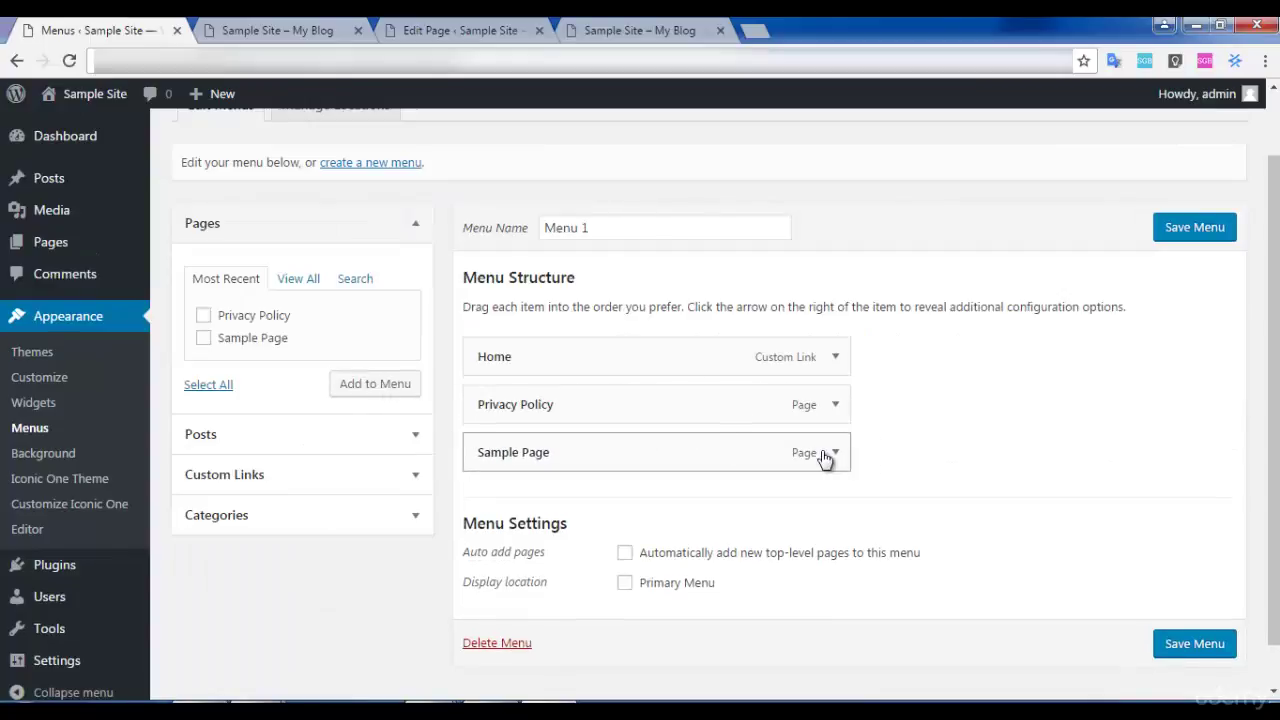
click(838, 453)
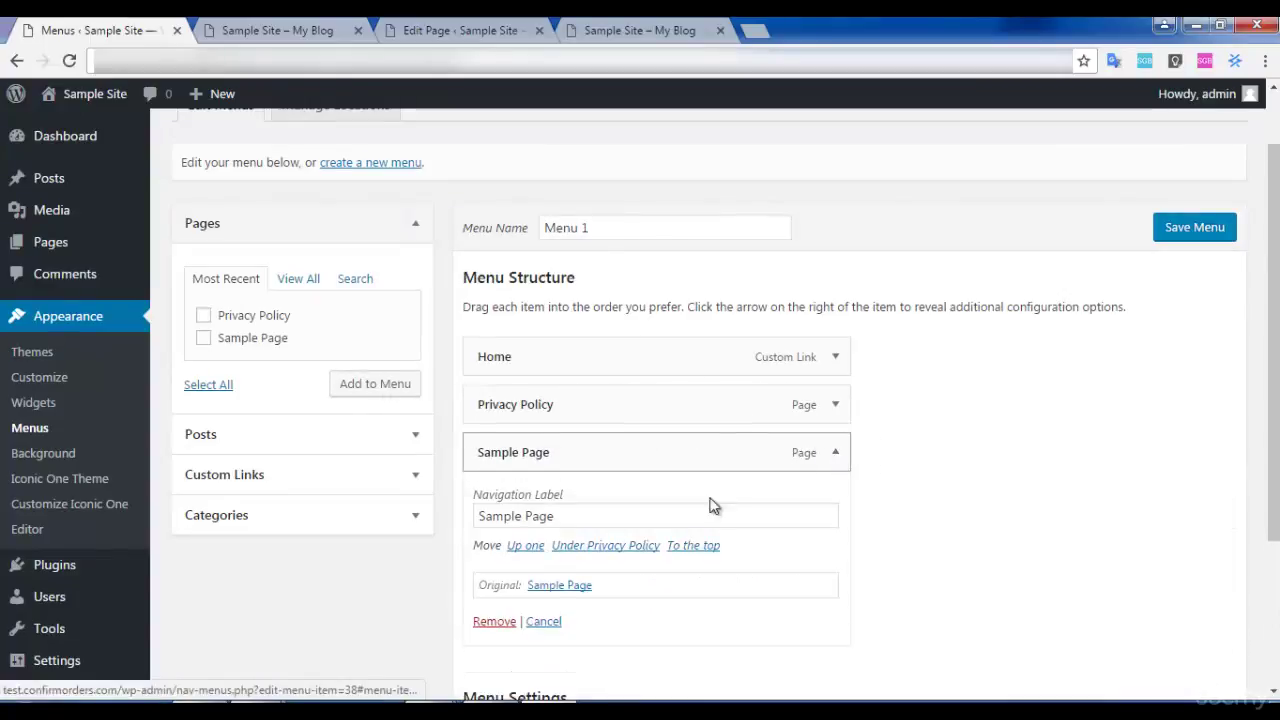
click(490, 620)
click(1220, 229)
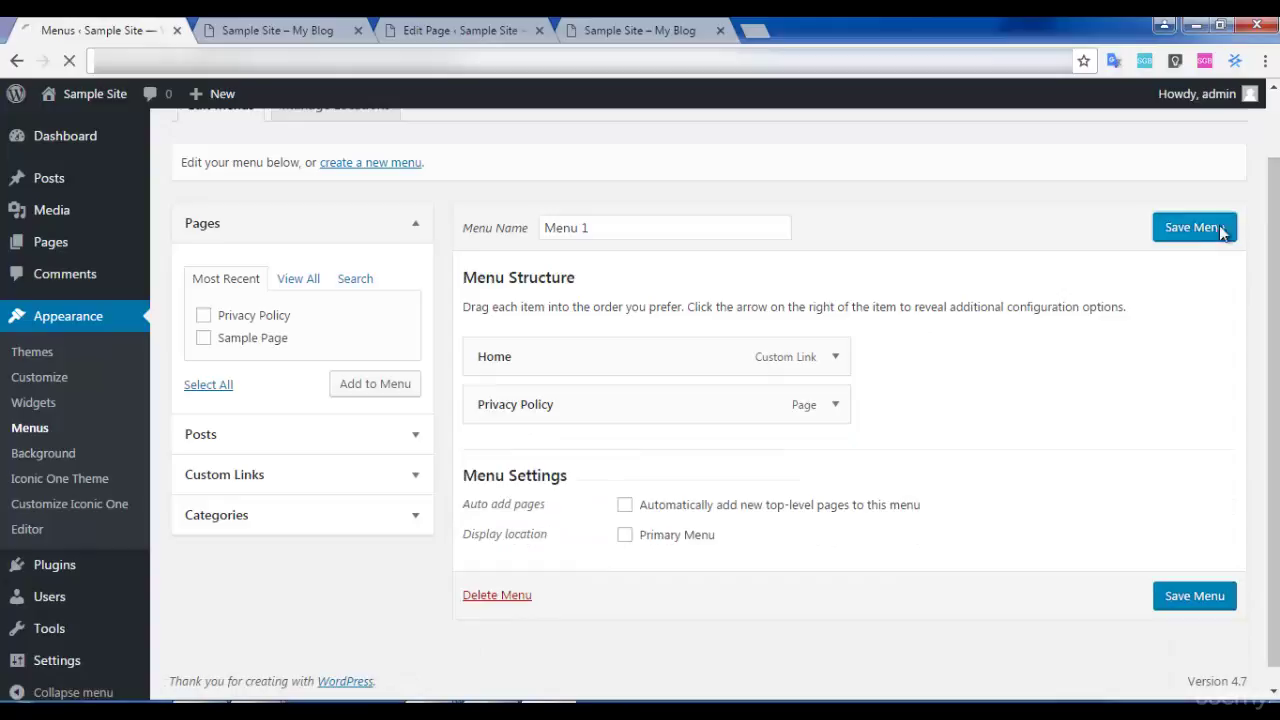
click(388, 248)
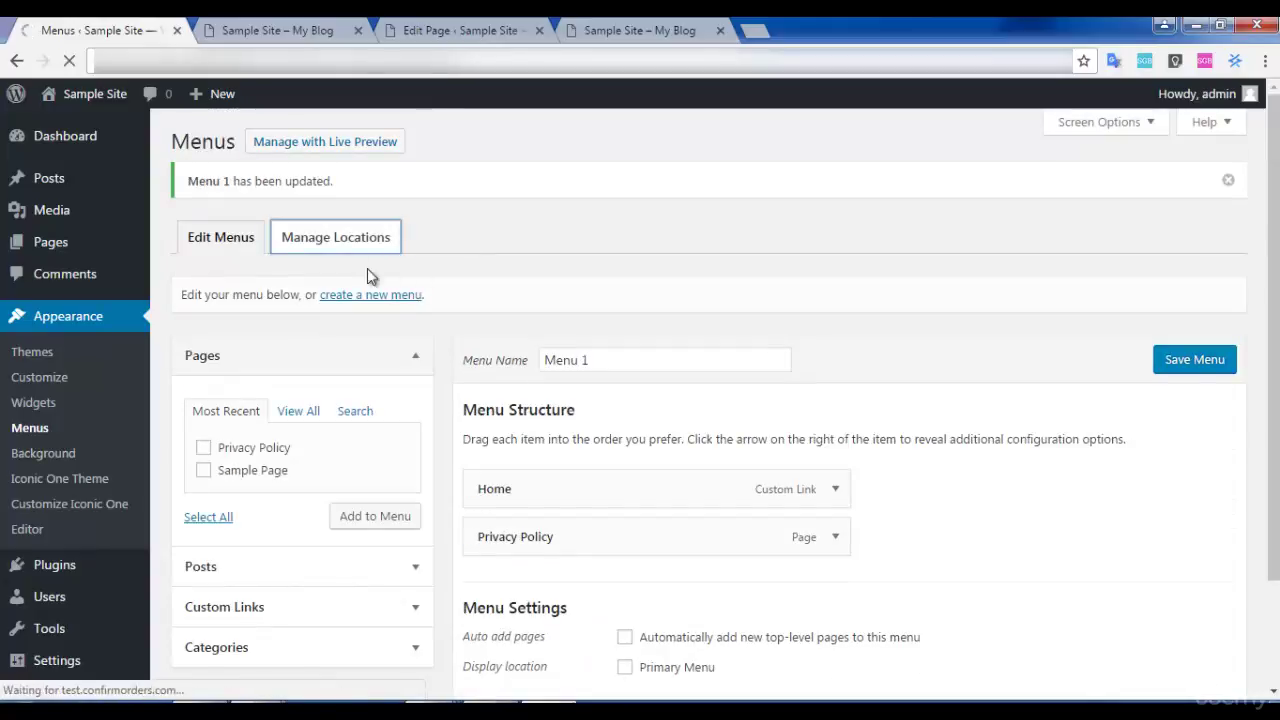
Assign Menu 1 to the Primary Menu location and reload the front page to confirm.
click(503, 300)
click(472, 338)
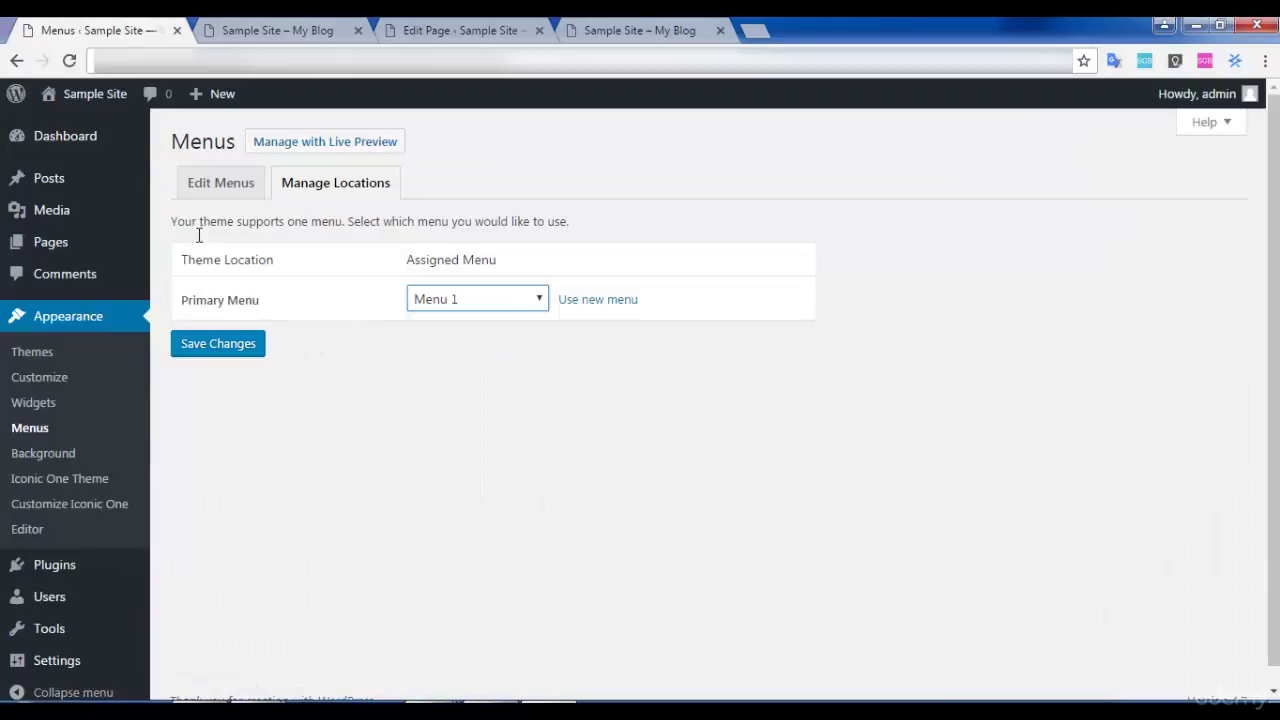
click(245, 348)
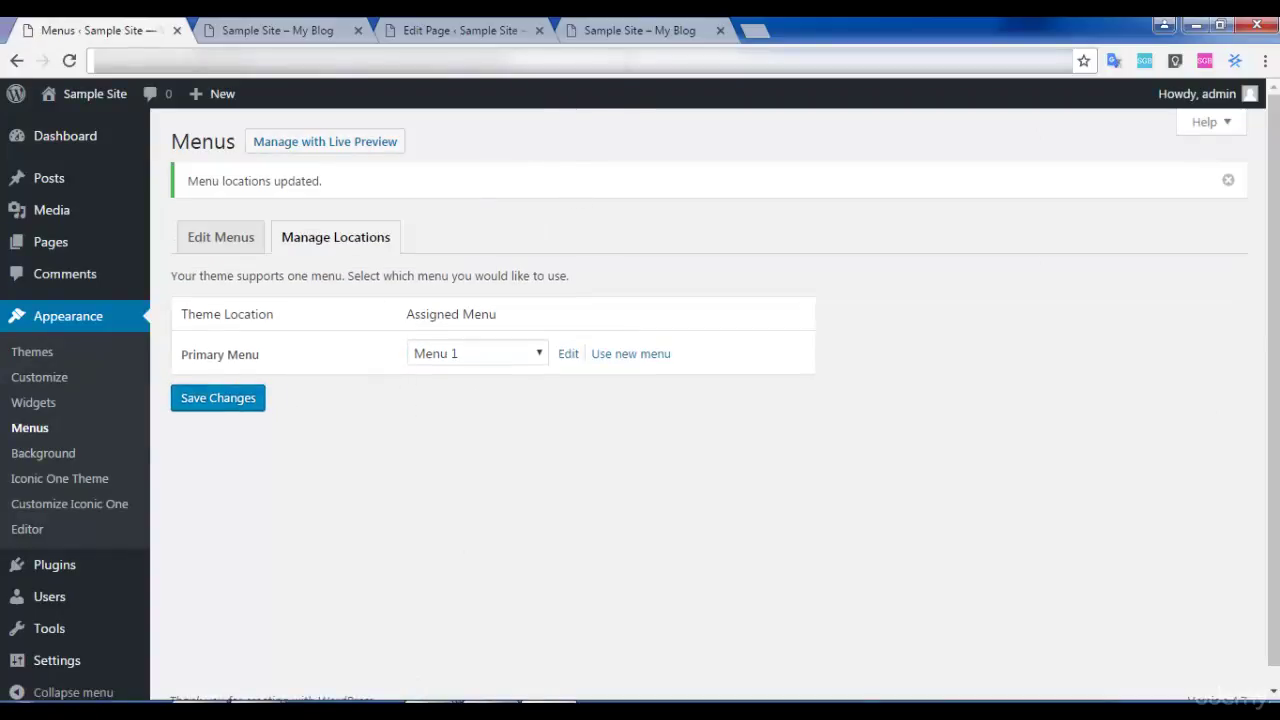
click(630, 30)
click(69, 60)
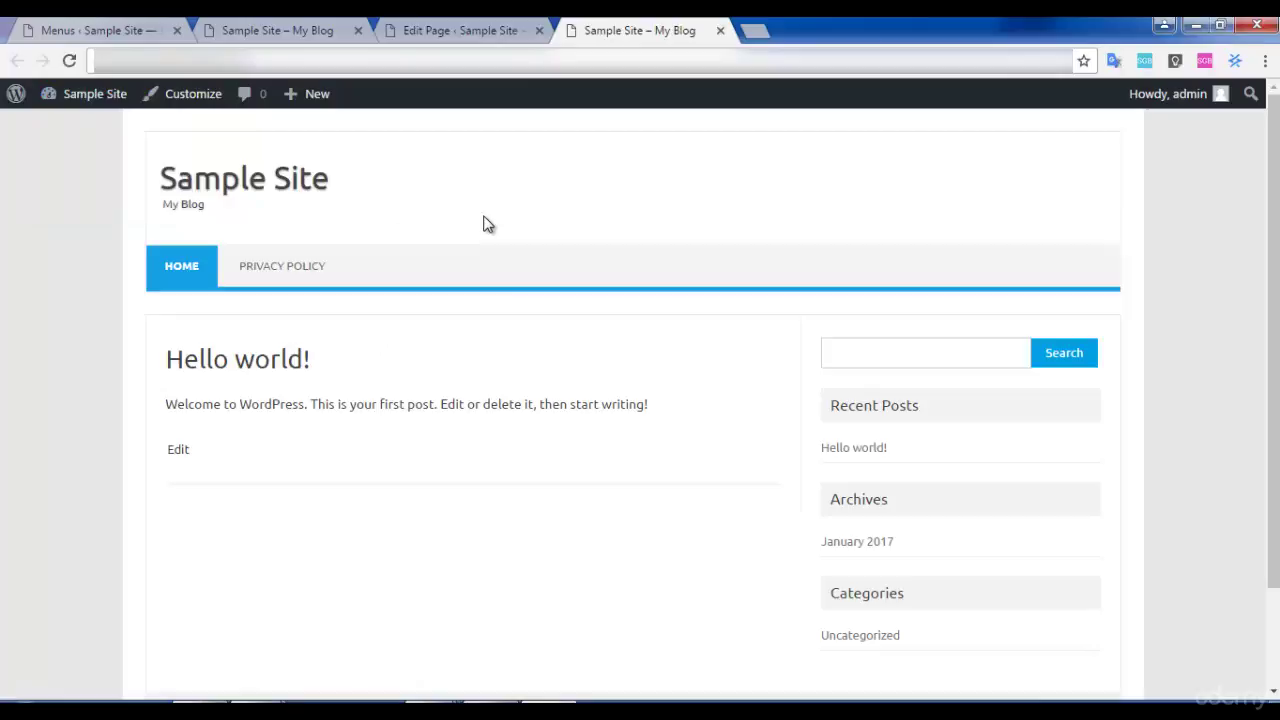
key(ctrl+1)
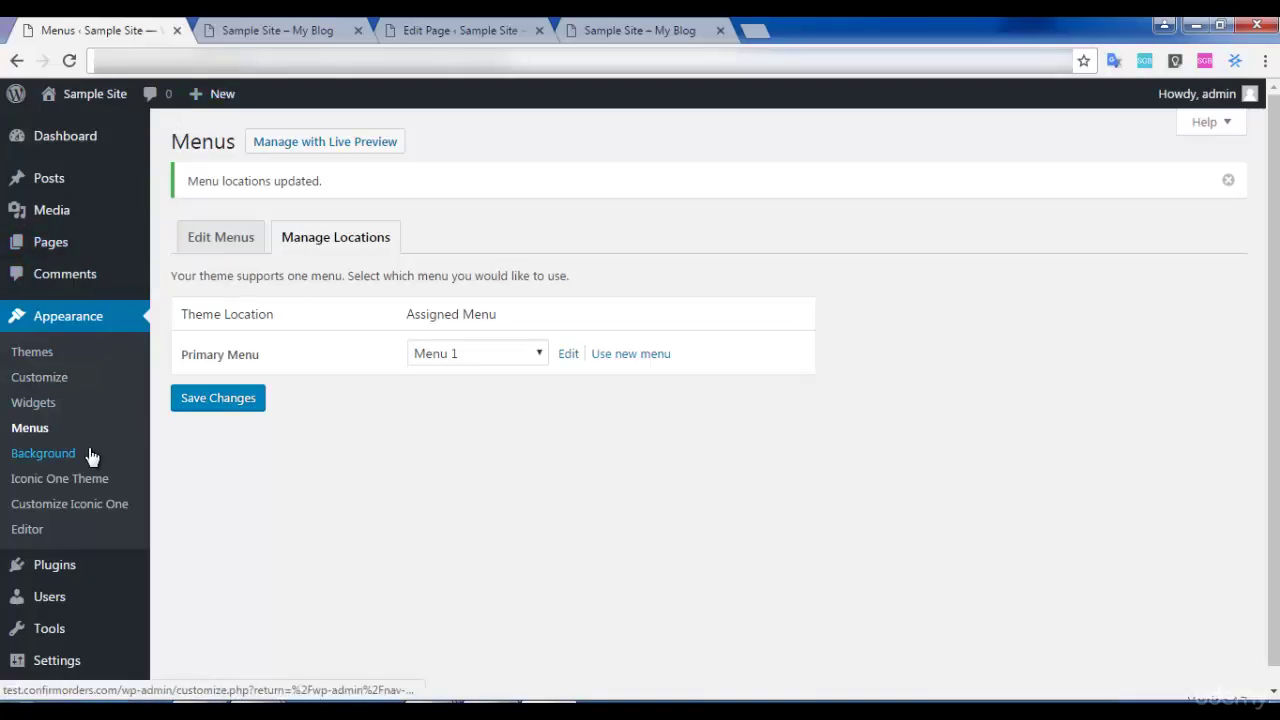
click(88, 456)
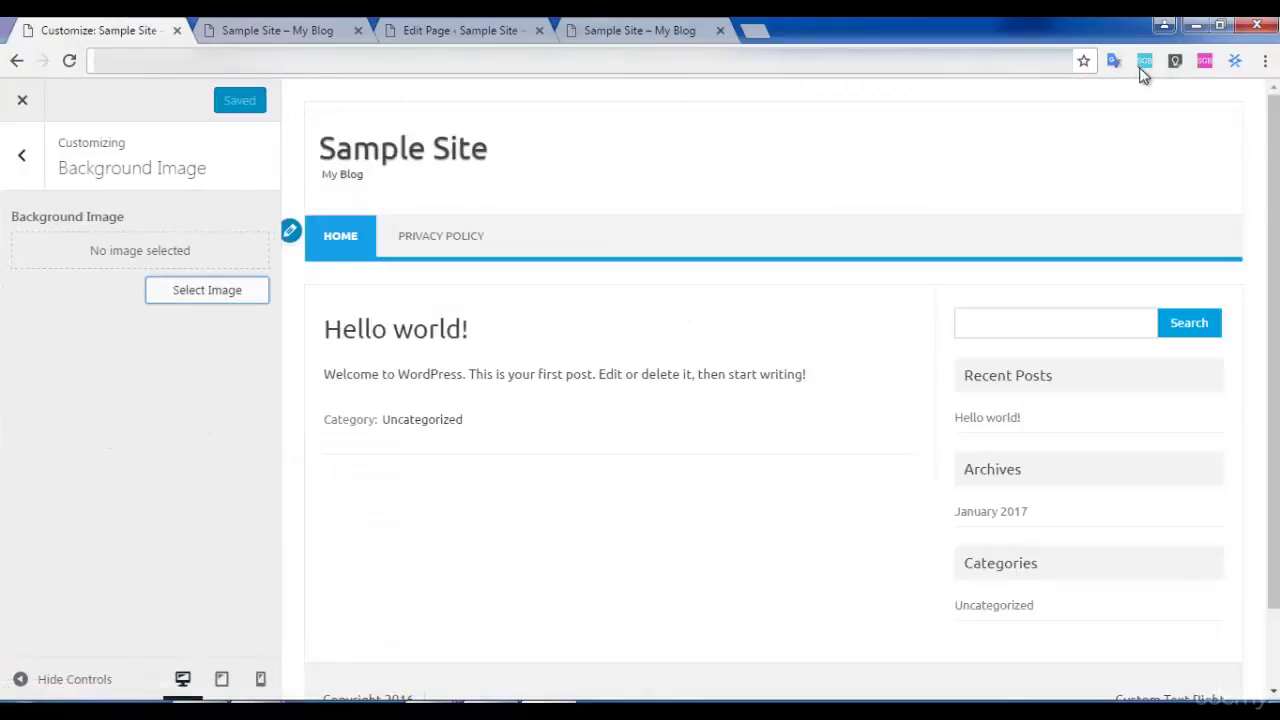
click(22, 100)
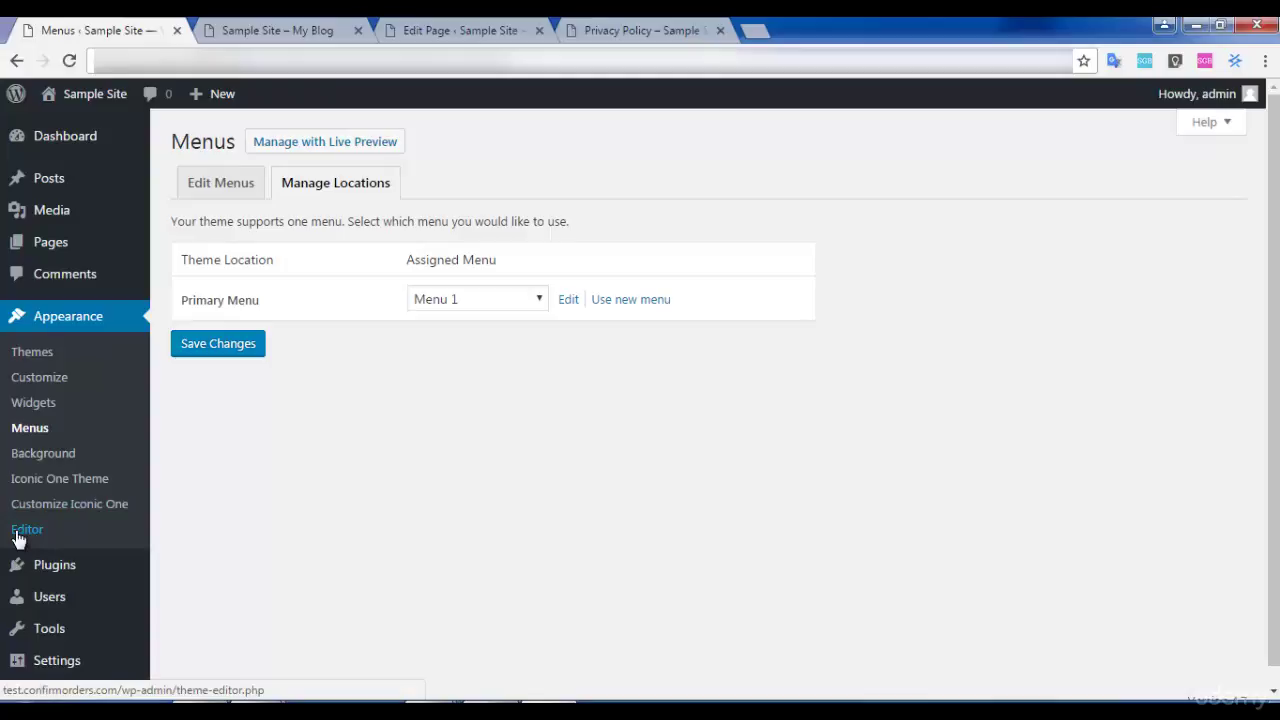
click(73, 500)
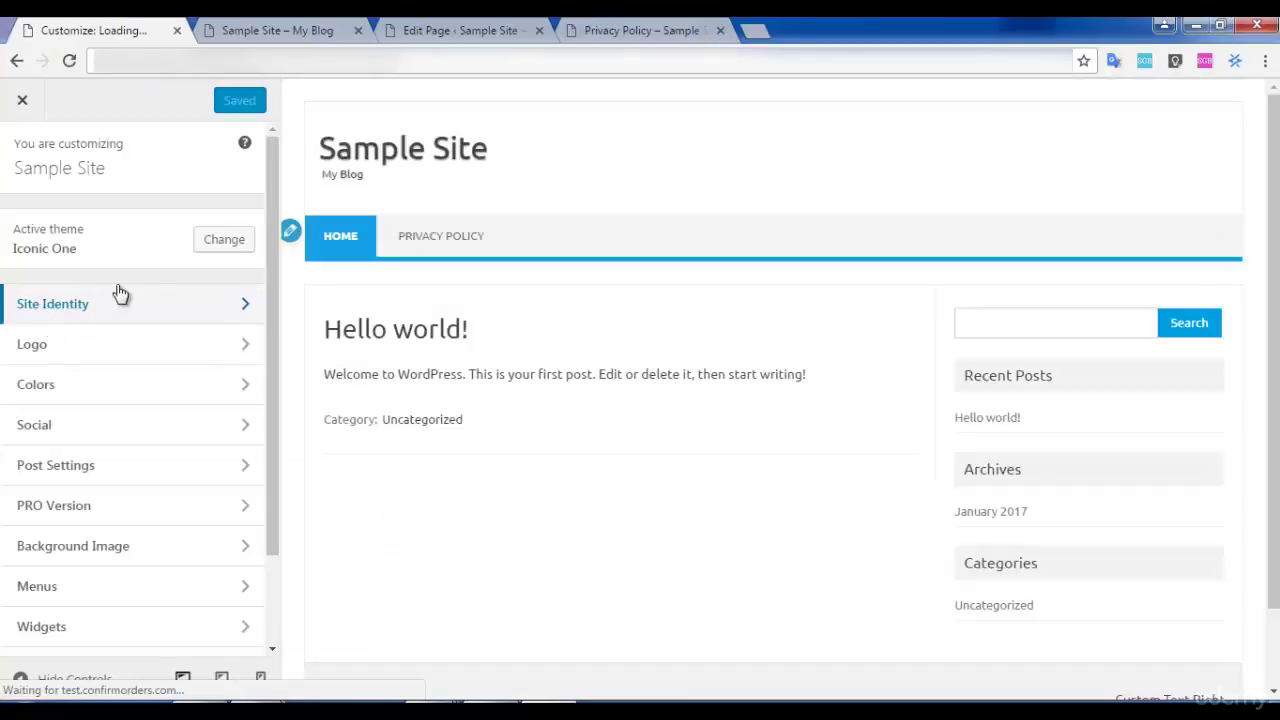
scroll(180, 423, down, 2)
scroll(180, 423, up, 2)
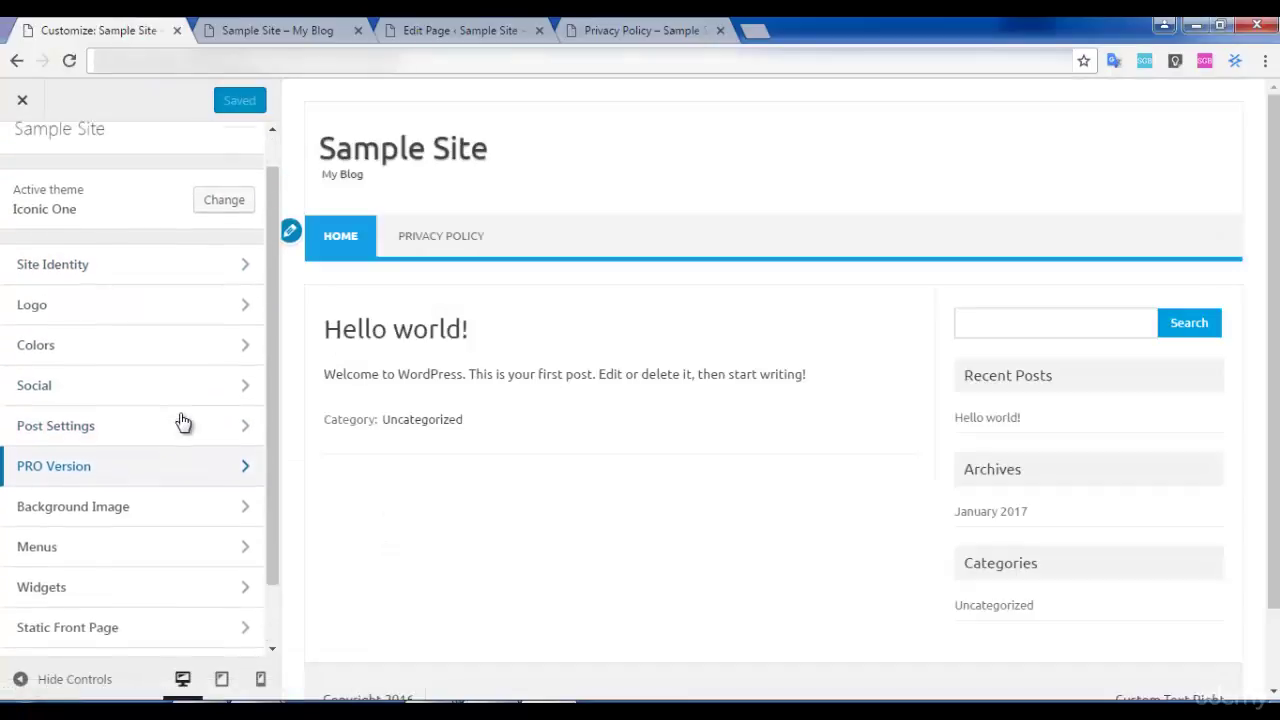
click(24, 103)
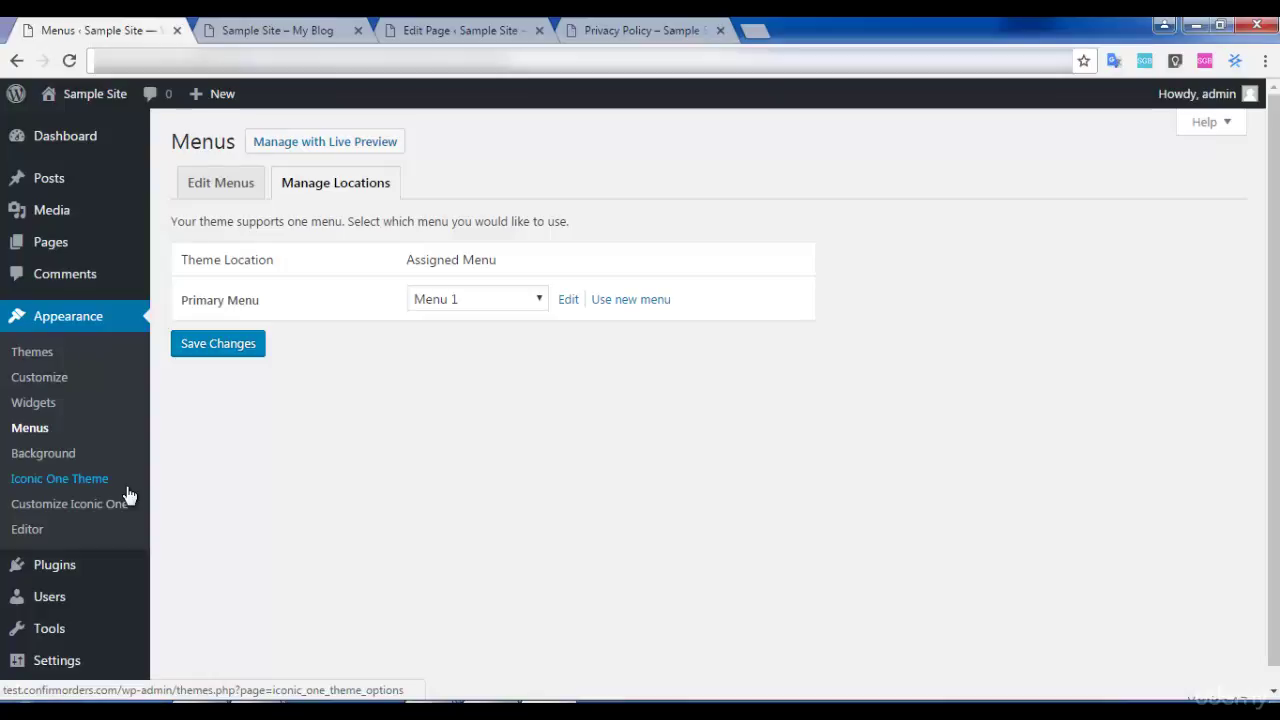
Browse Iconic One's style.css in the theme editor, then return to the Sample Site front page.
click(38, 530)
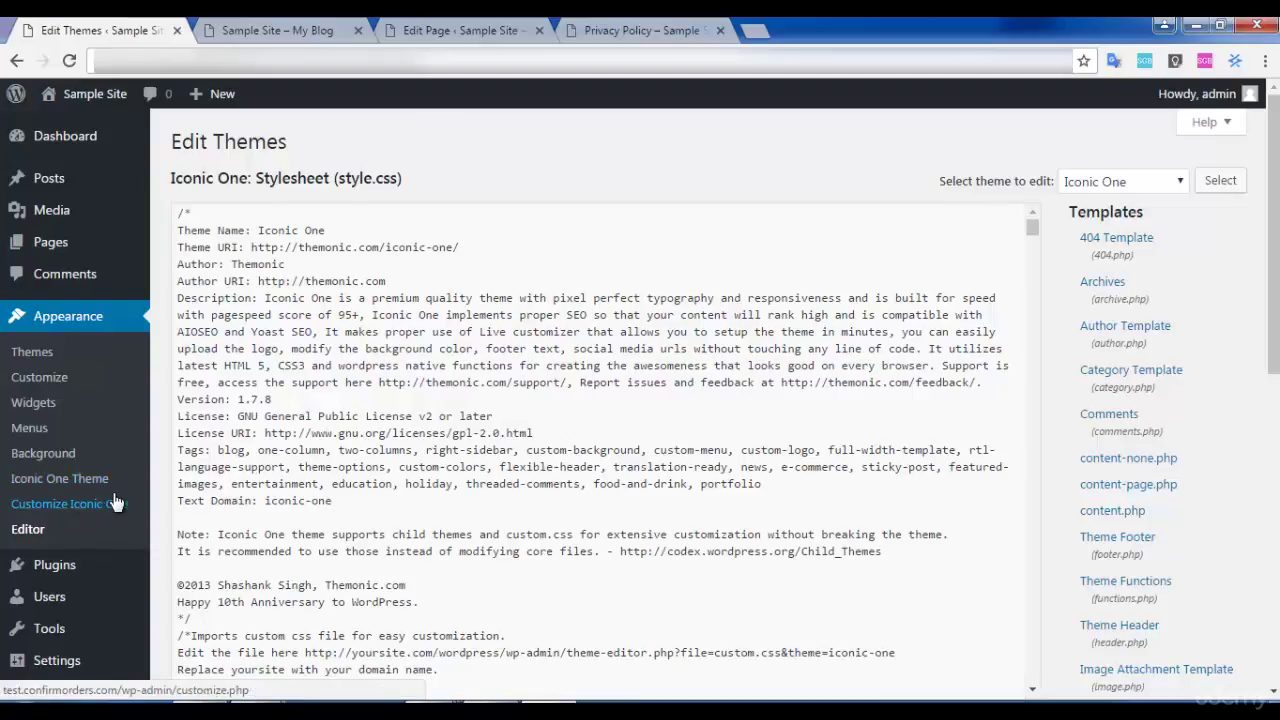
scroll(660, 402, down, 10)
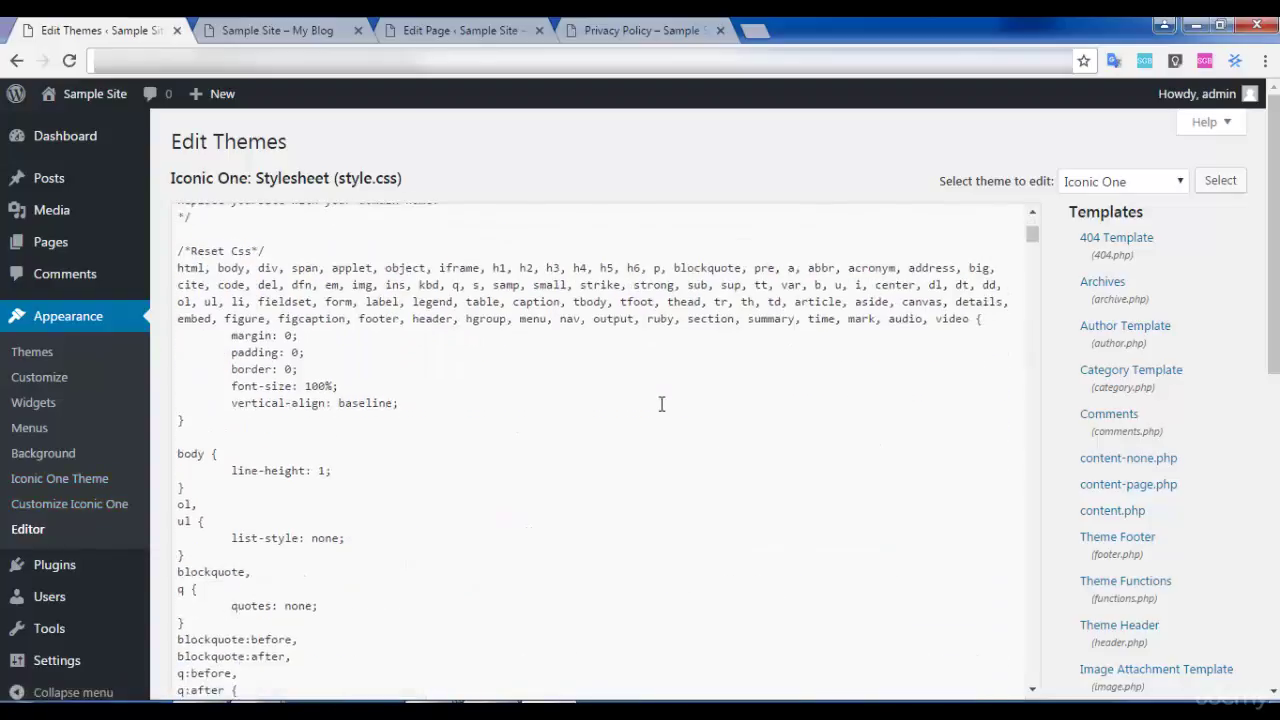
scroll(880, 410, down, 15)
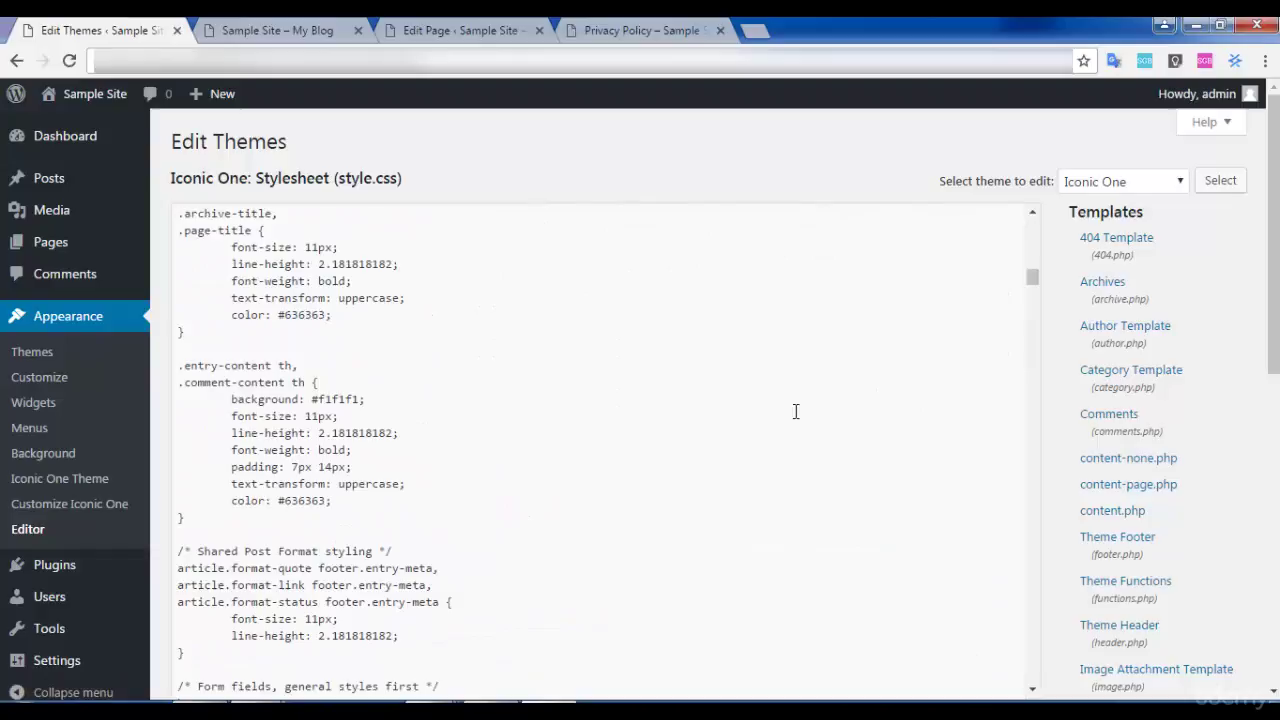
scroll(1240, 280, down, 8)
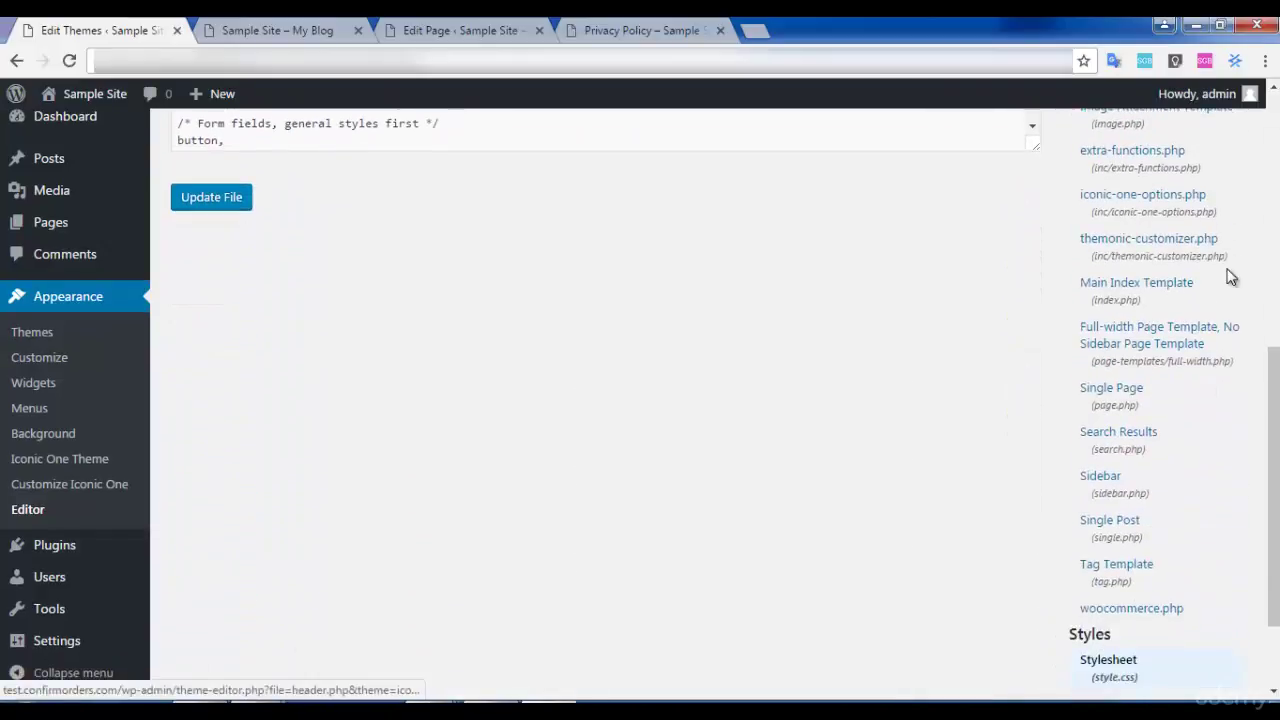
scroll(1225, 290, down, 1)
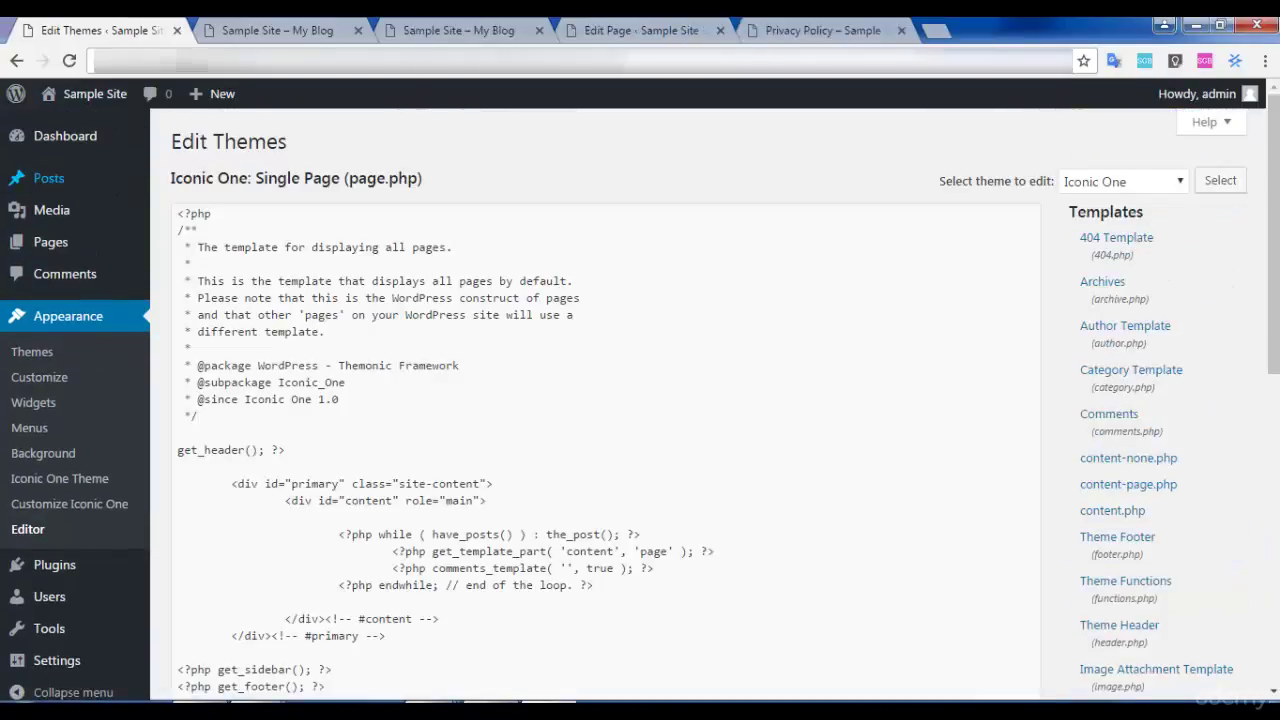
click(270, 30)
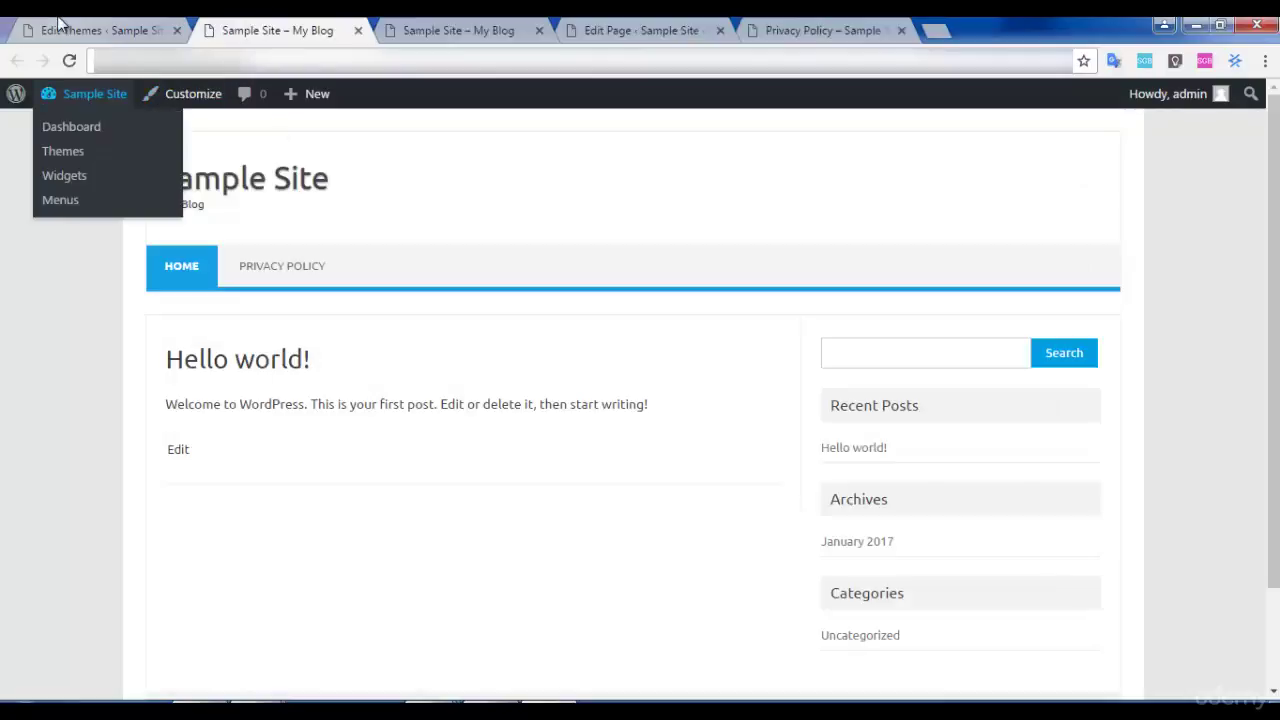
Open a new post editor in a separate tab.
click(60, 22)
mouse_move(94, 187)
middle_click(208, 207)
click(400, 30)
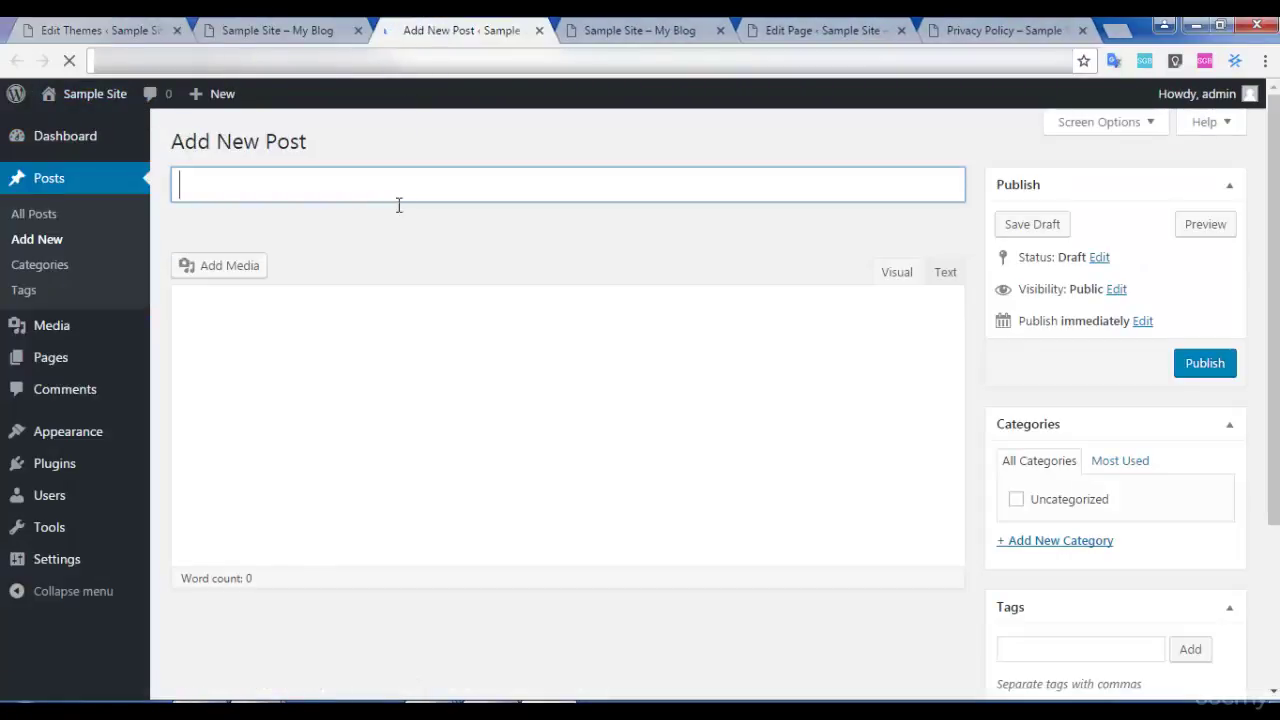
Publish a post titled 'This is my first post' with body 'My first post here :)'.
text(This is my first post)
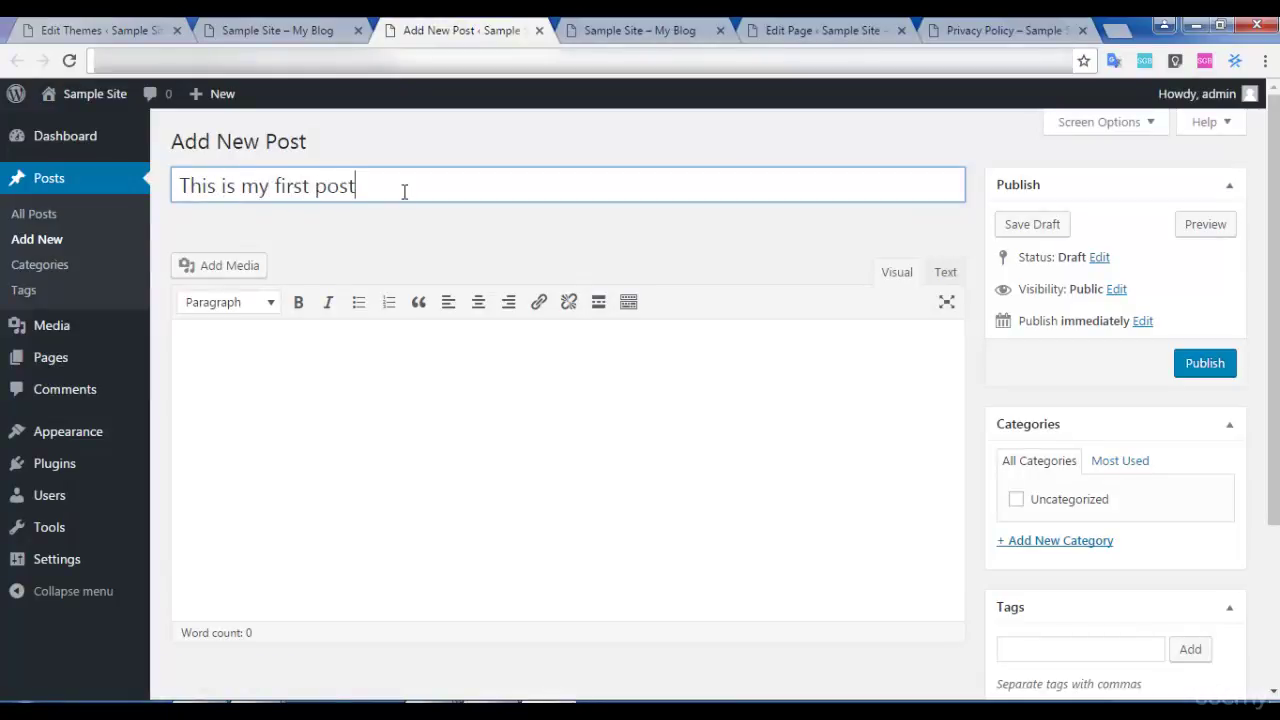
key(Tab)
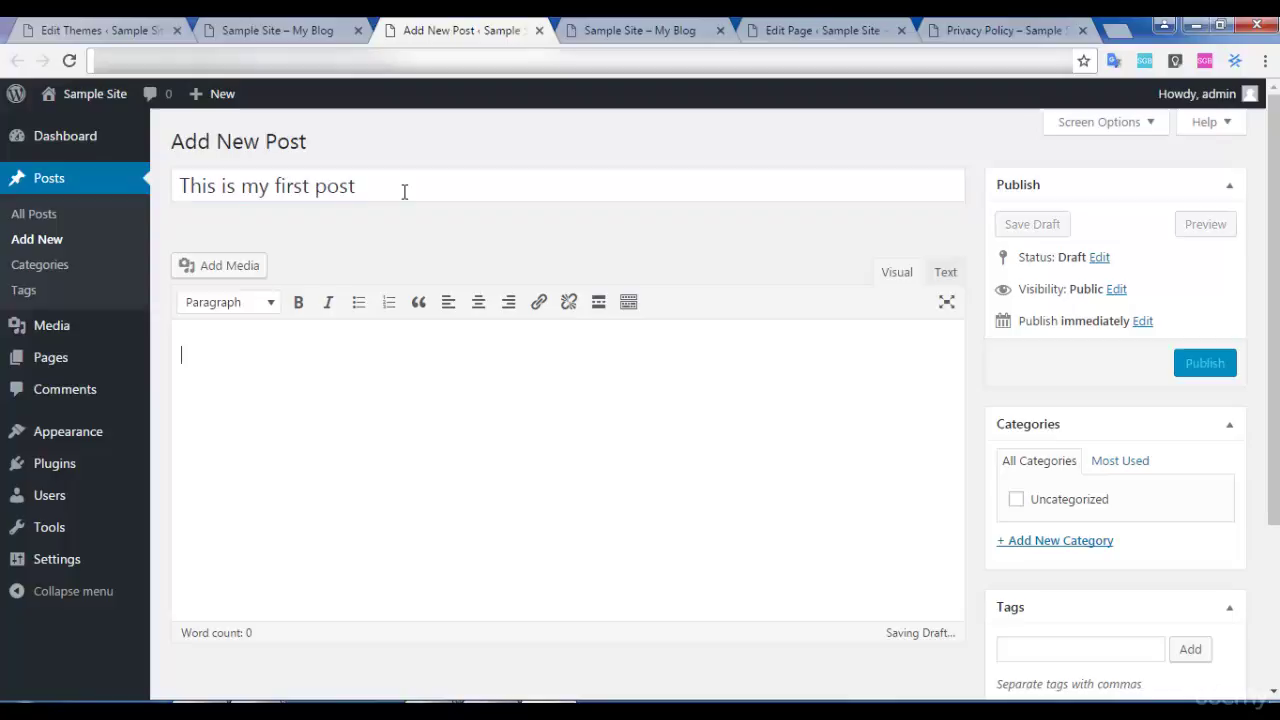
text(My first post here :))
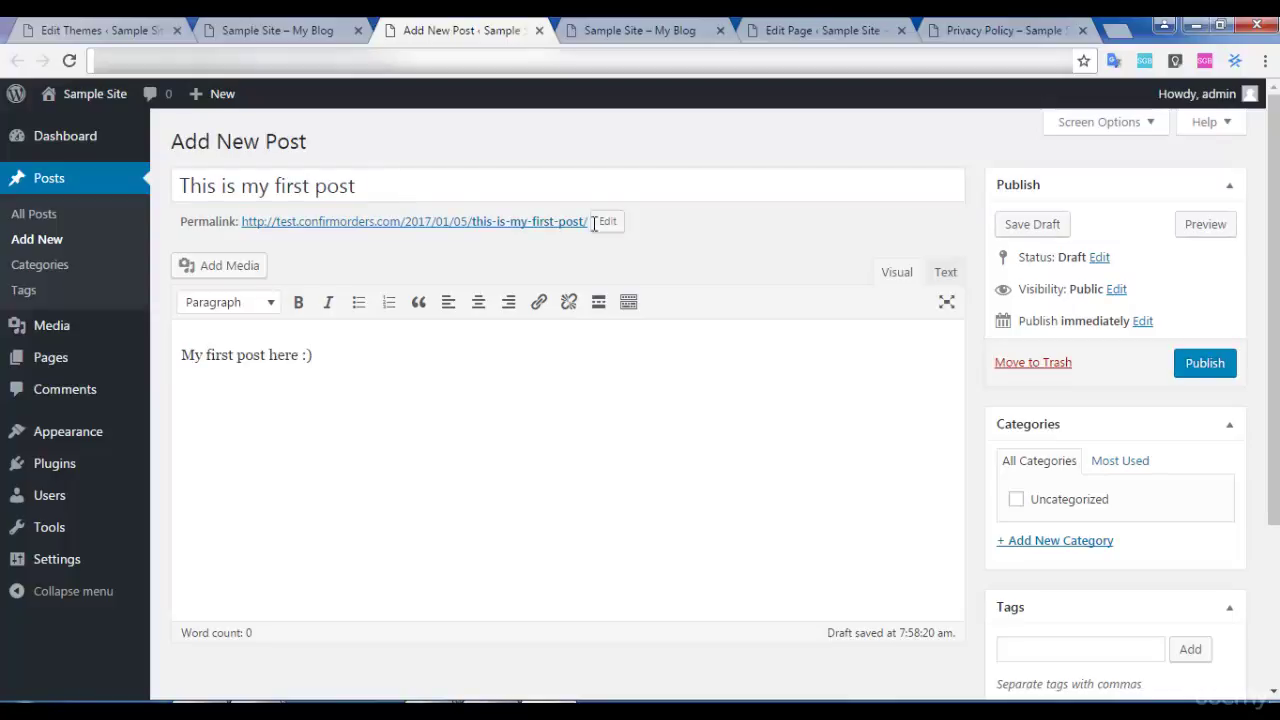
click(1213, 362)
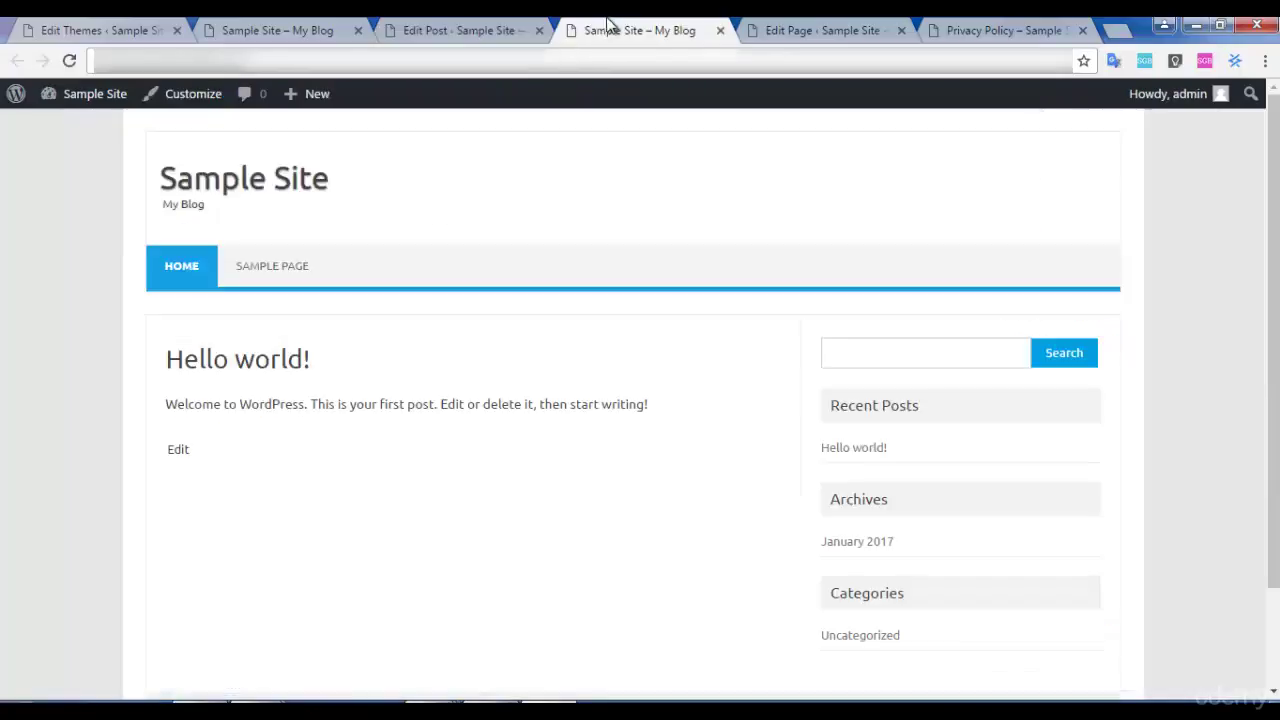
click(608, 28)
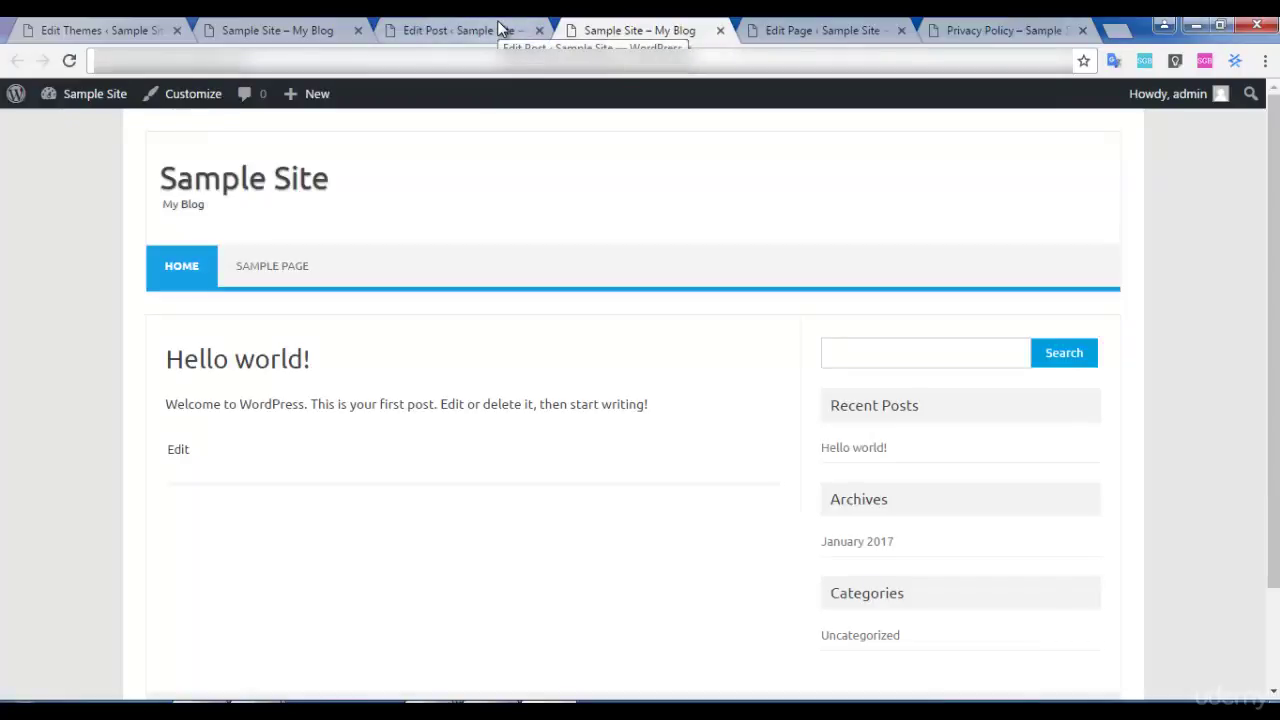
Reload the front page and confirm 'This is my first post' appears above Hello world!
click(70, 61)
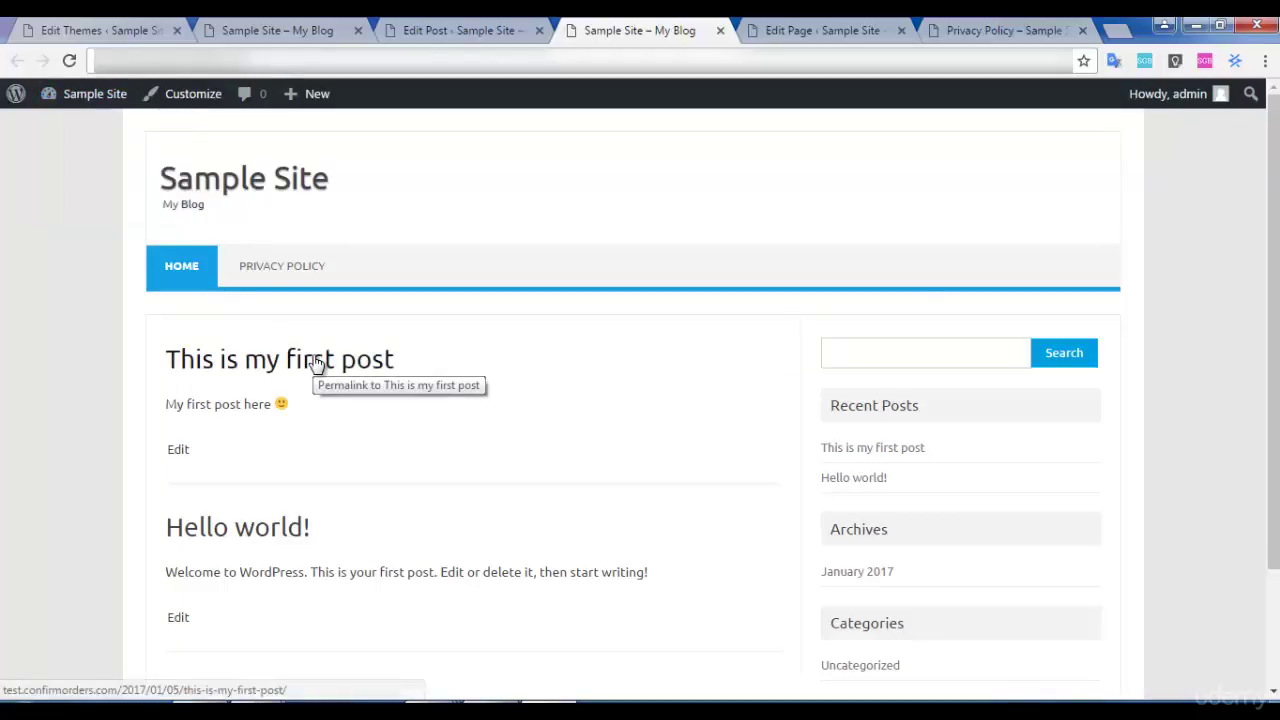
scroll(314, 363, down, 3)
scroll(737, 333, up, 2)
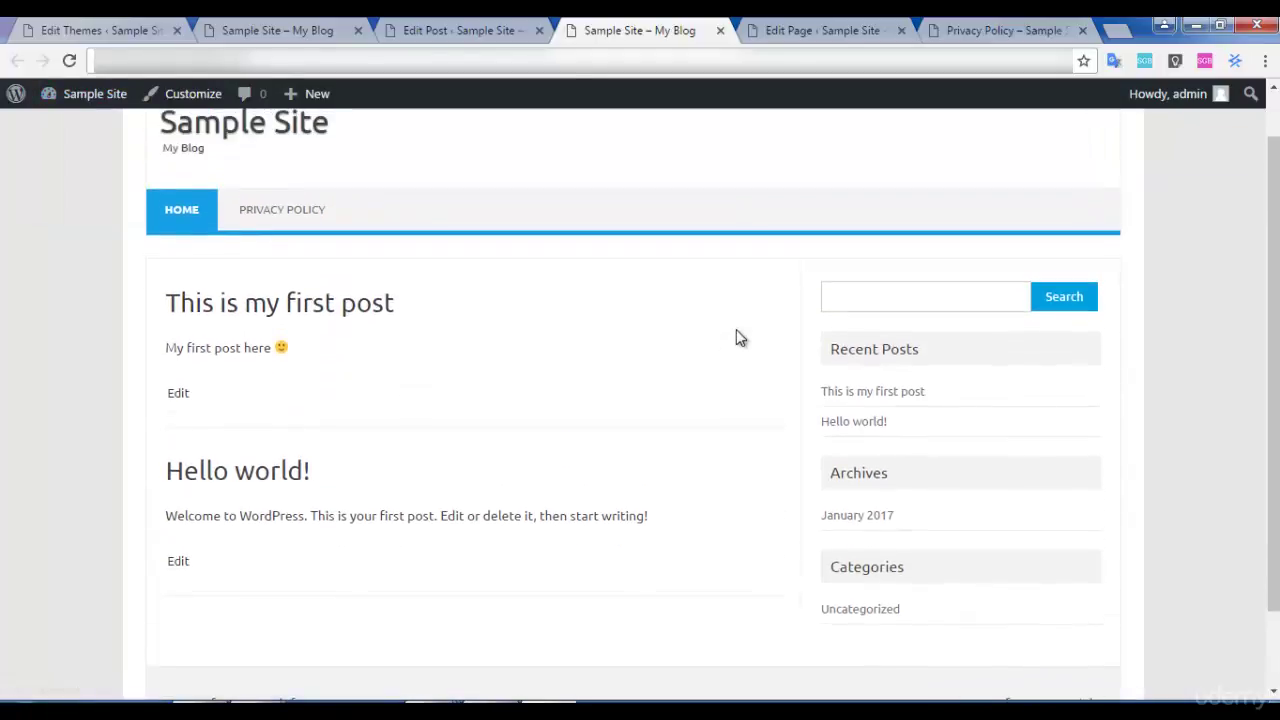